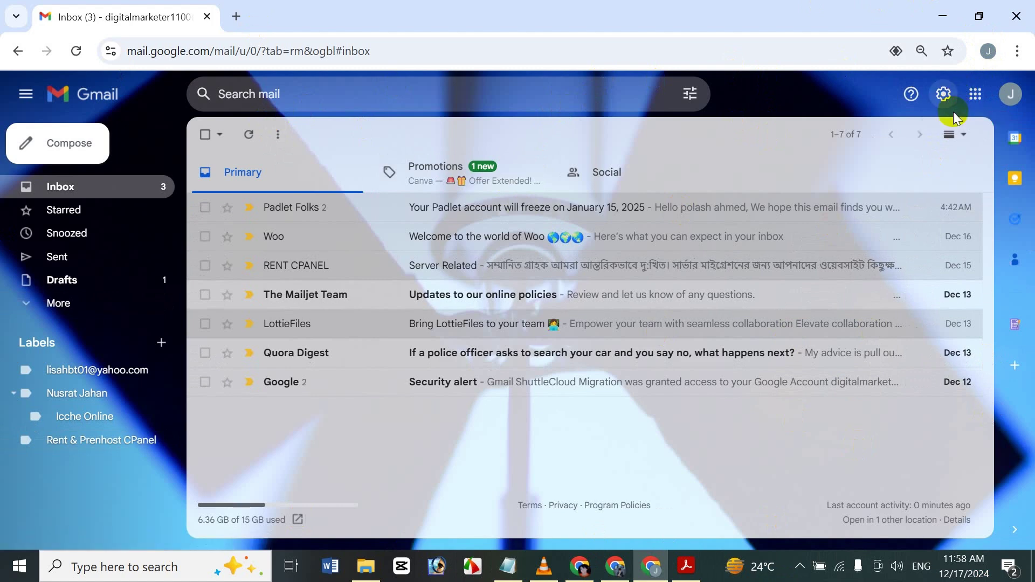
# Step: Open the Forwarding and POP/IMAP tab through the gear's See all settings
pyautogui.click(944, 100)
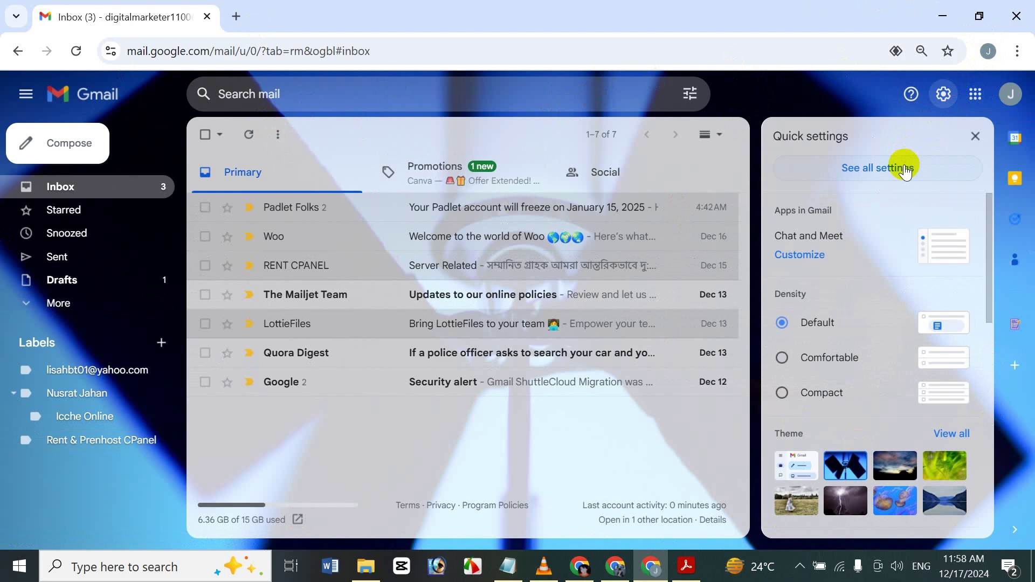
pyautogui.click(932, 180)
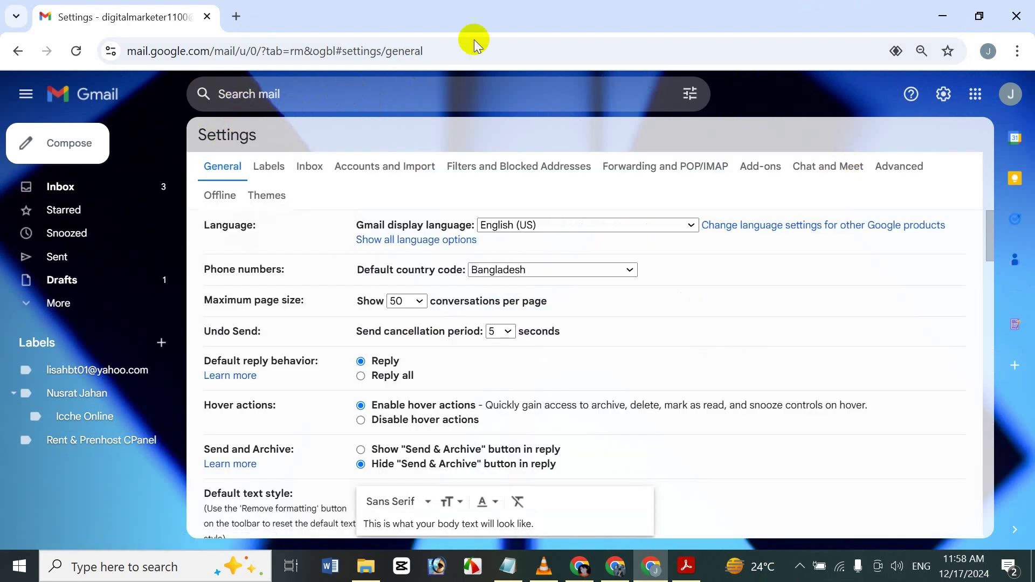
pyautogui.click(634, 169)
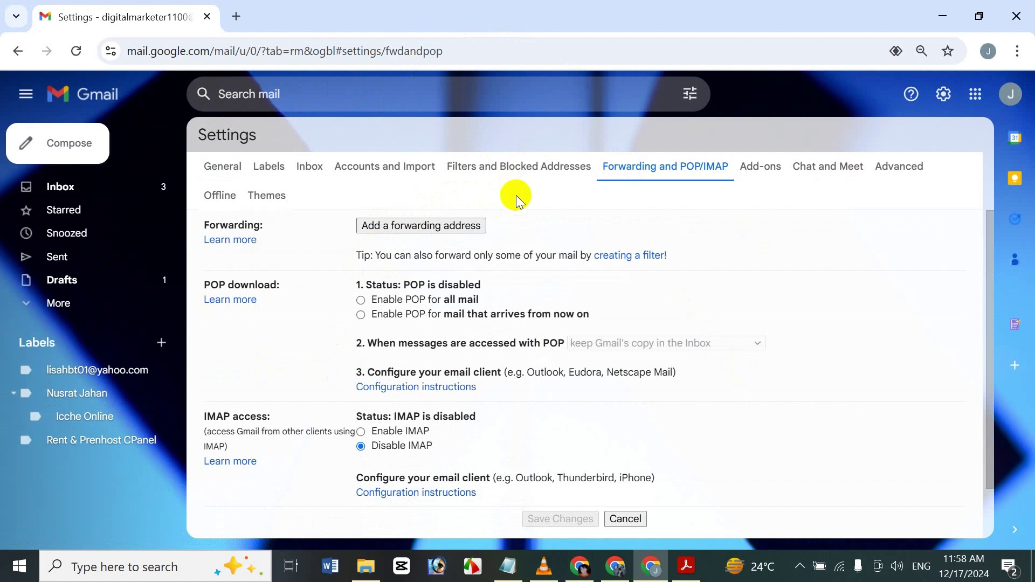
# Step: Reopen the Add a forwarding address prompt, then bring the other Chrome window forward
pyautogui.click(442, 225)
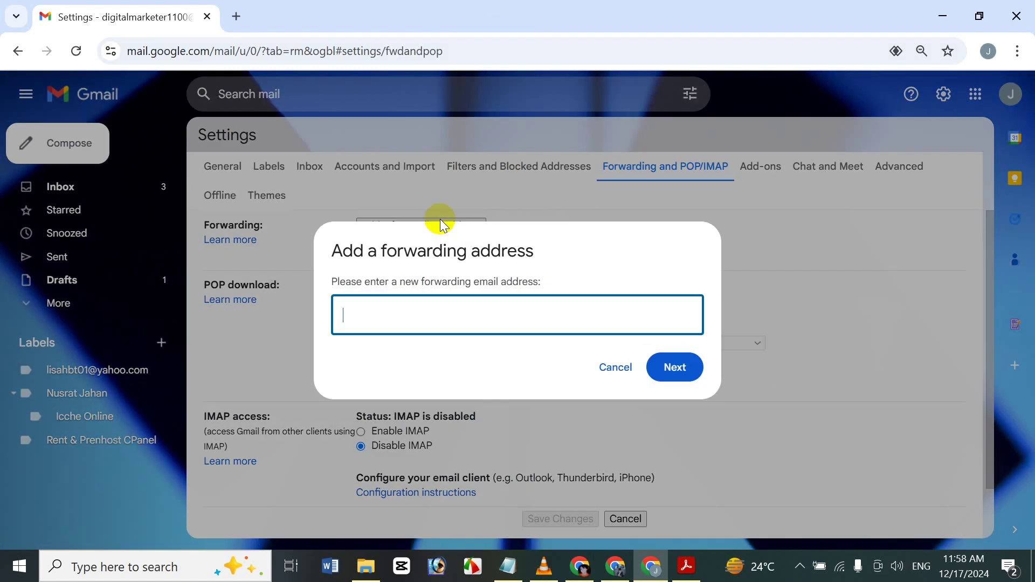
pyautogui.click(614, 374)
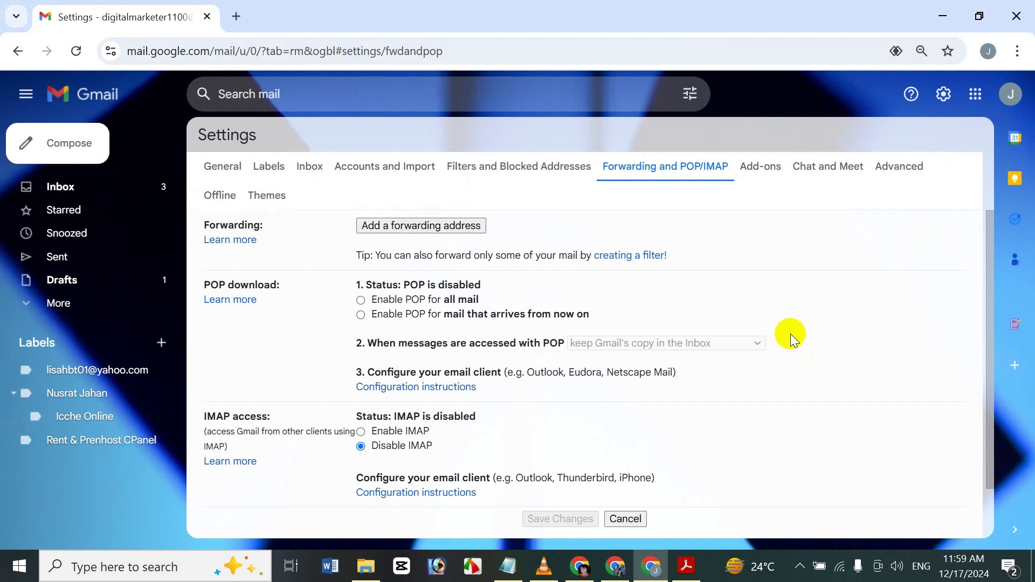
pyautogui.click(113, 185)
pyautogui.click(478, 227)
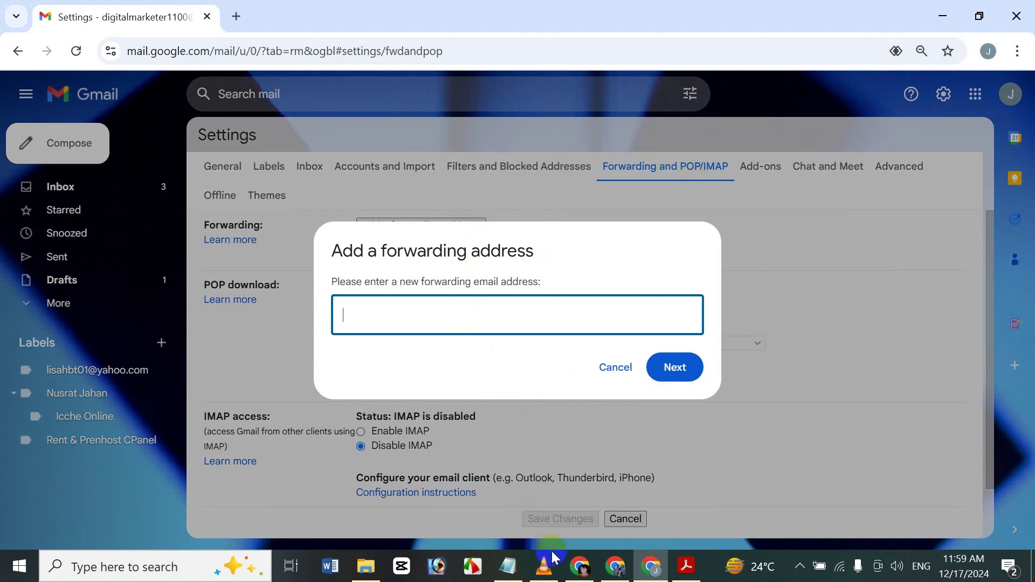
pyautogui.click(583, 570)
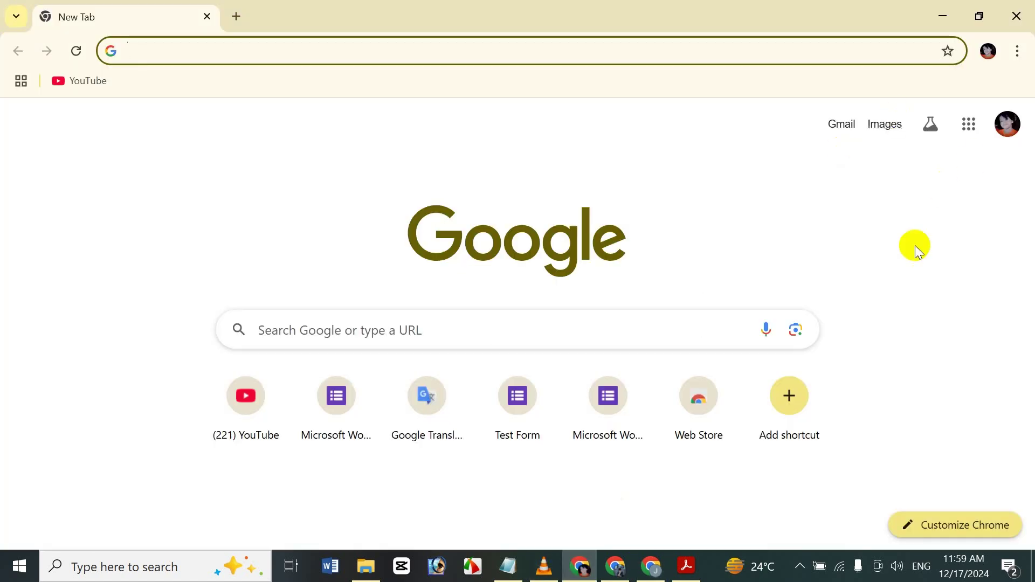
pyautogui.click(1013, 131)
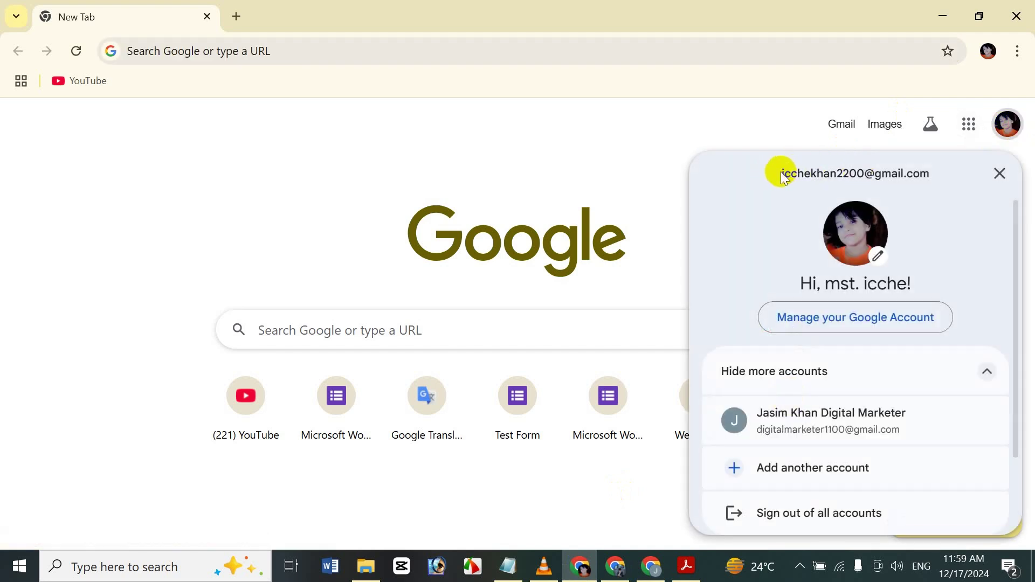
pyautogui.moveTo(782, 175); pyautogui.dragTo(827, 174)
pyautogui.click(919, 173)
pyautogui.click(795, 195)
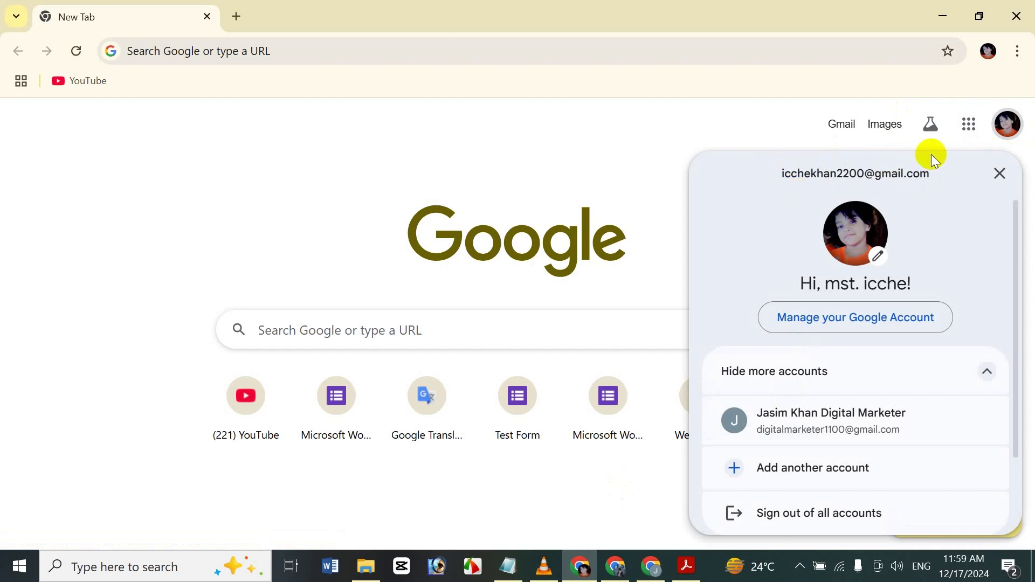
pyautogui.moveTo(932, 174); pyautogui.dragTo(814, 166)
pyautogui.hotkey('ctrl', 'c')
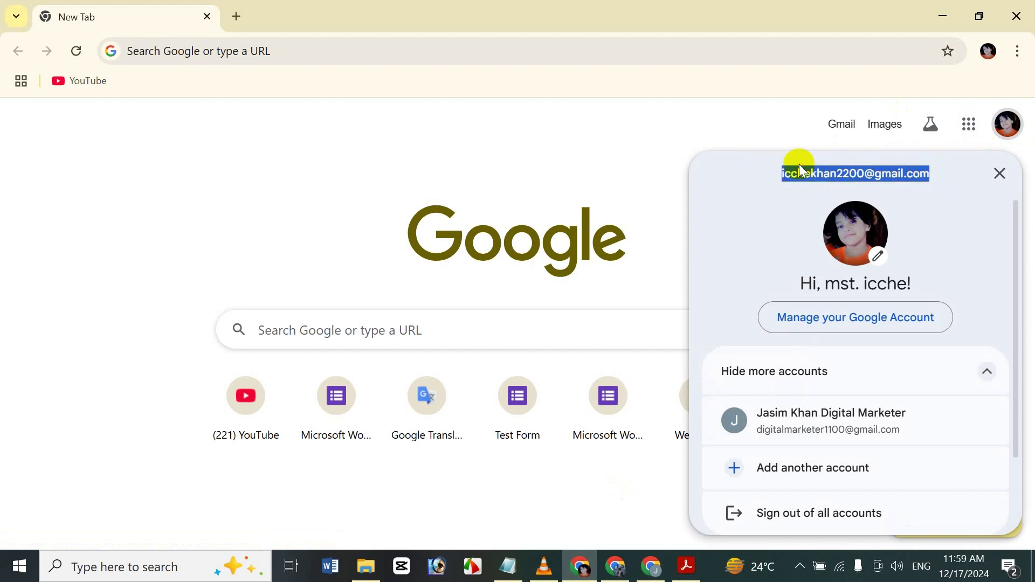
pyautogui.click(666, 167)
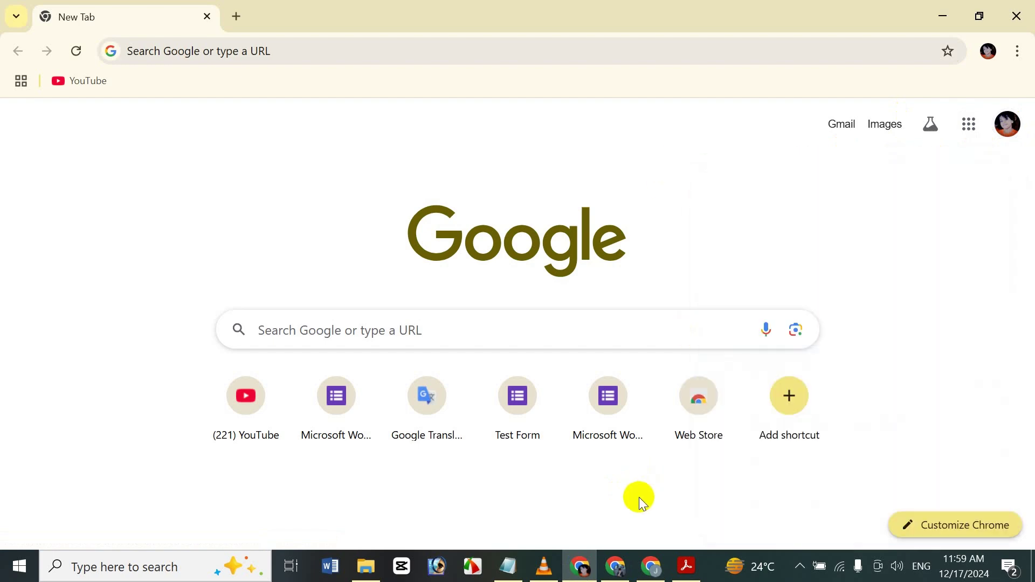
pyautogui.click(652, 566)
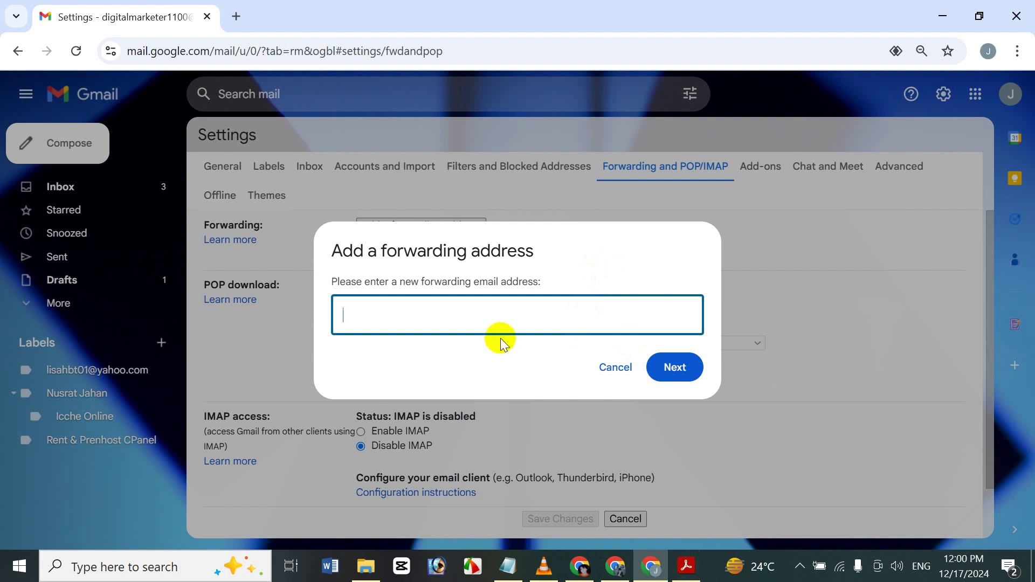
# Step: Paste the second account's address into the forwarding field and submit it with Next
pyautogui.hotkey('ctrl', 'v')
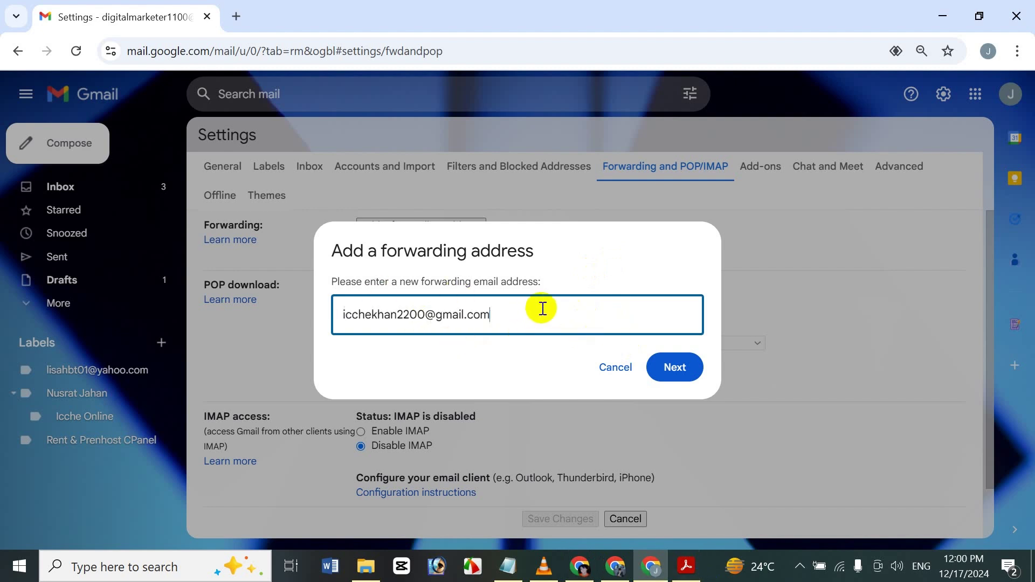
pyautogui.click(680, 369)
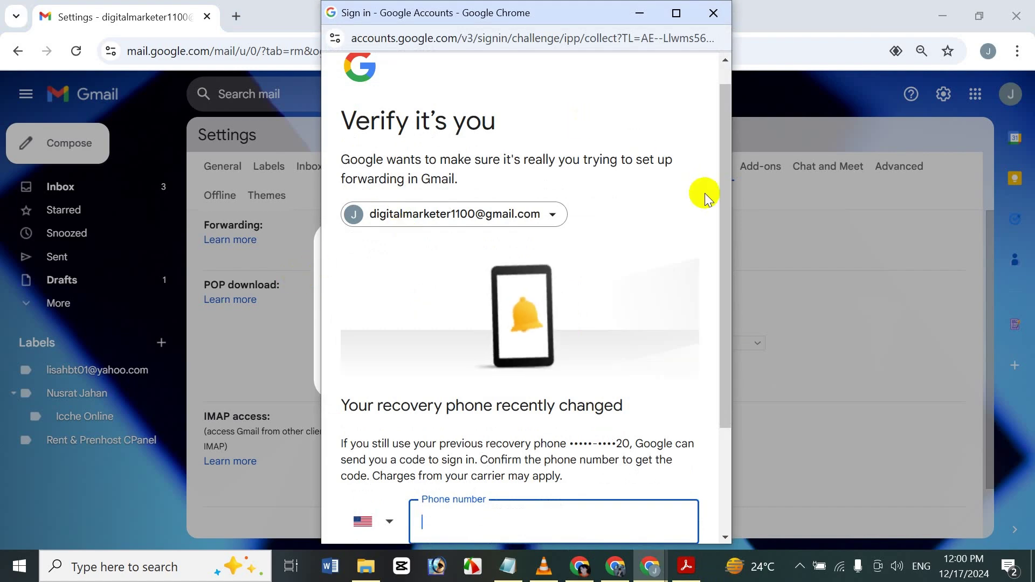
# Step: Set the phone country to Bangladesh (+880), enter the recovery number, and request a texted code
pyautogui.scroll(-2, 729, 215)
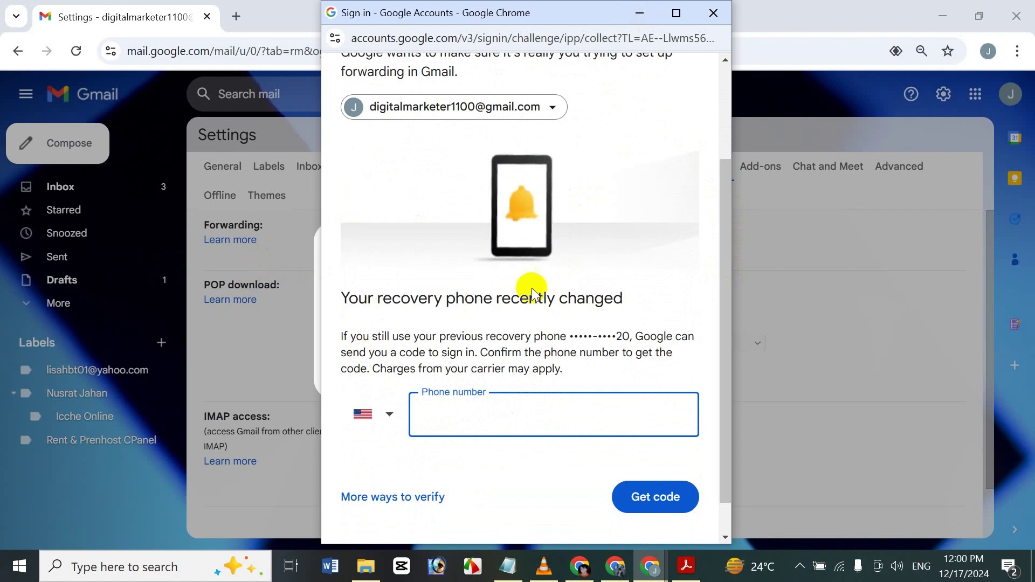
pyautogui.click(390, 415)
pyautogui.click(390, 415)
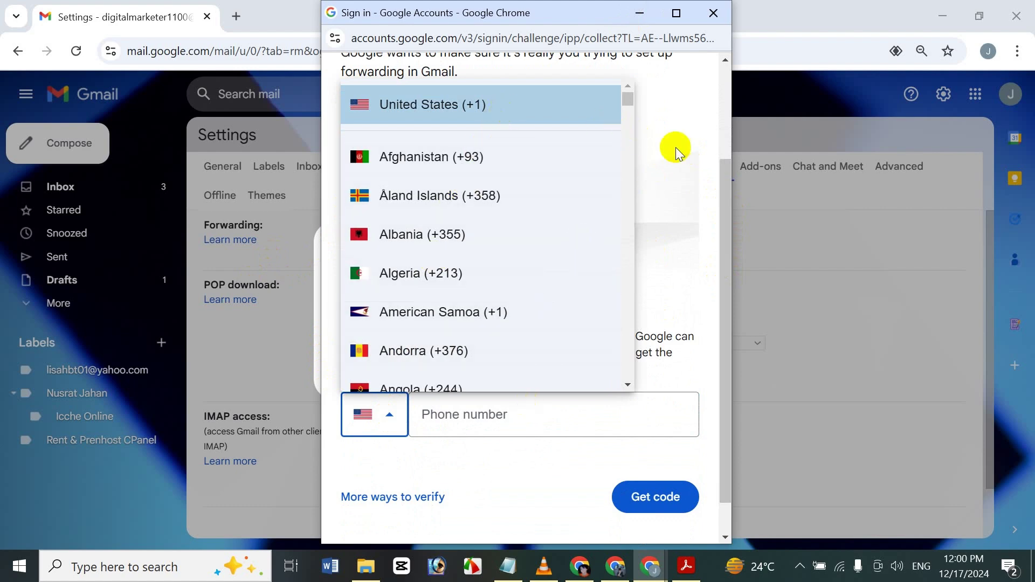
pyautogui.moveTo(626, 101); pyautogui.dragTo(629, 120)
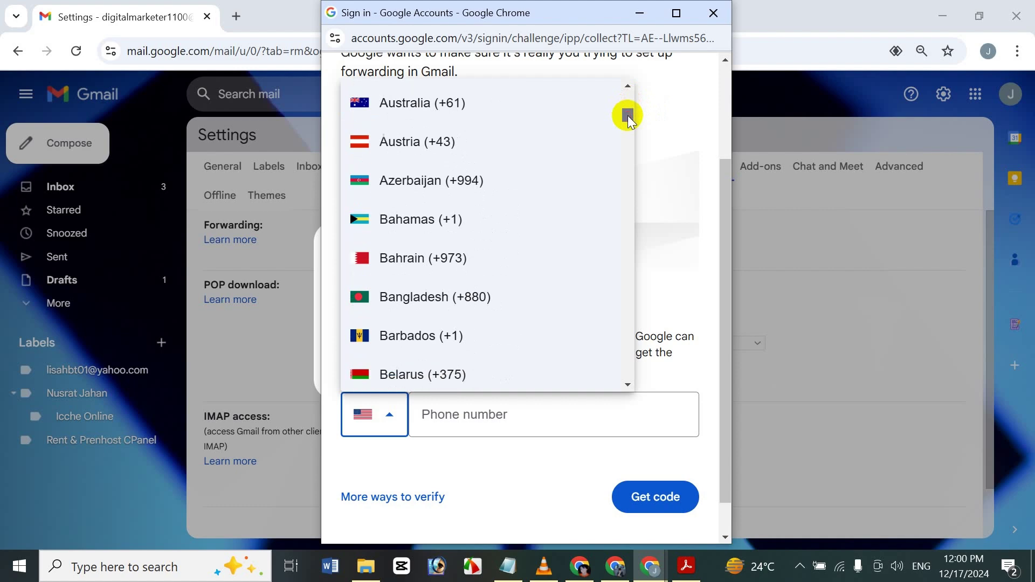
pyautogui.click(551, 301)
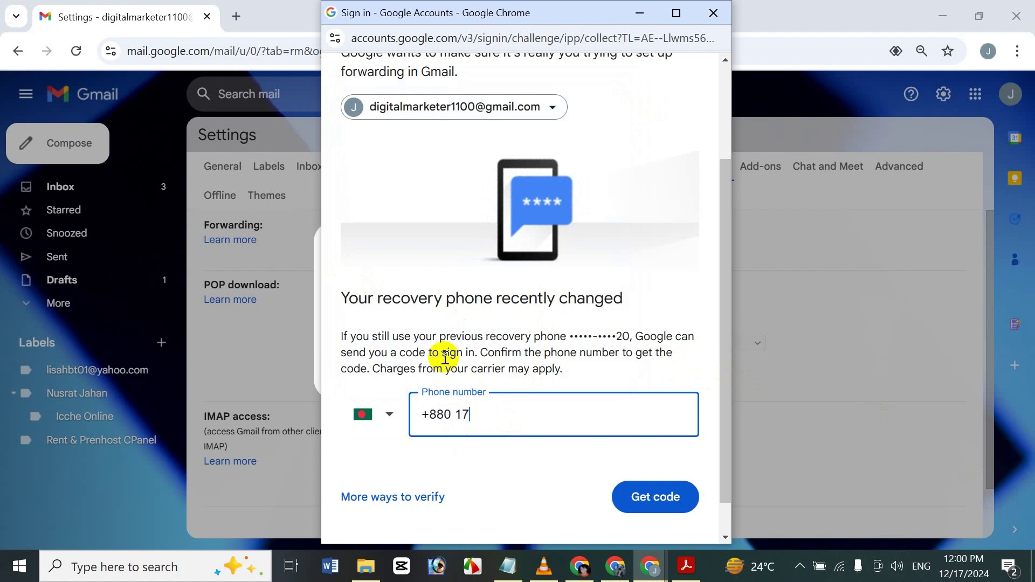
pyautogui.write('37824520')
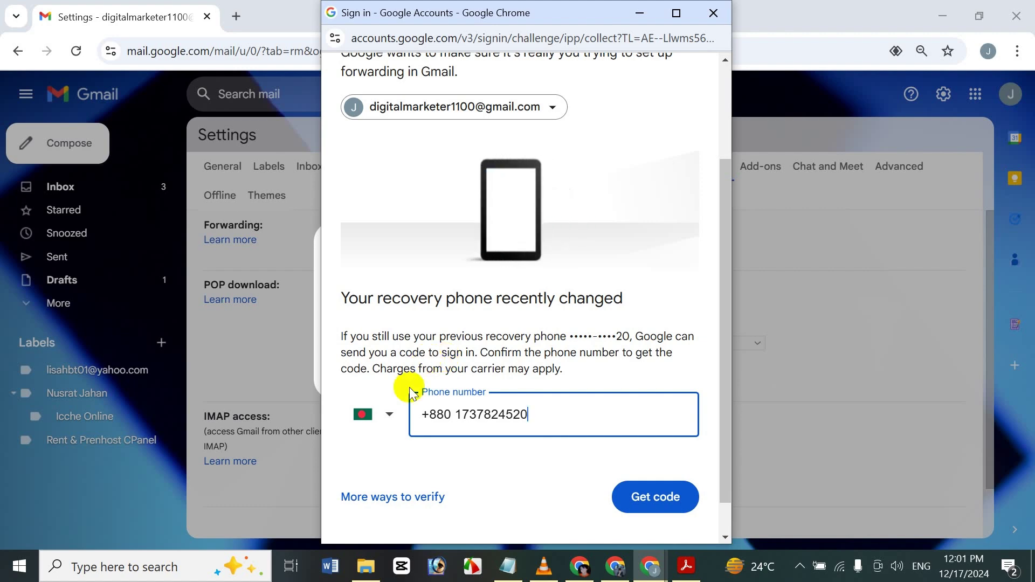
pyautogui.click(658, 493)
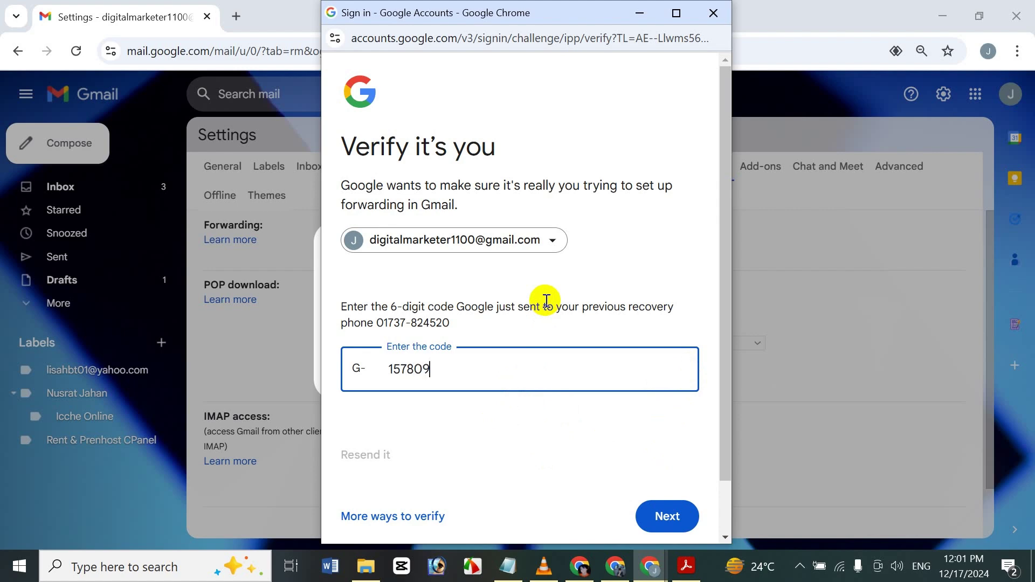
# Step: Submit the six-digit texted verification code with Next
pyautogui.click(690, 511)
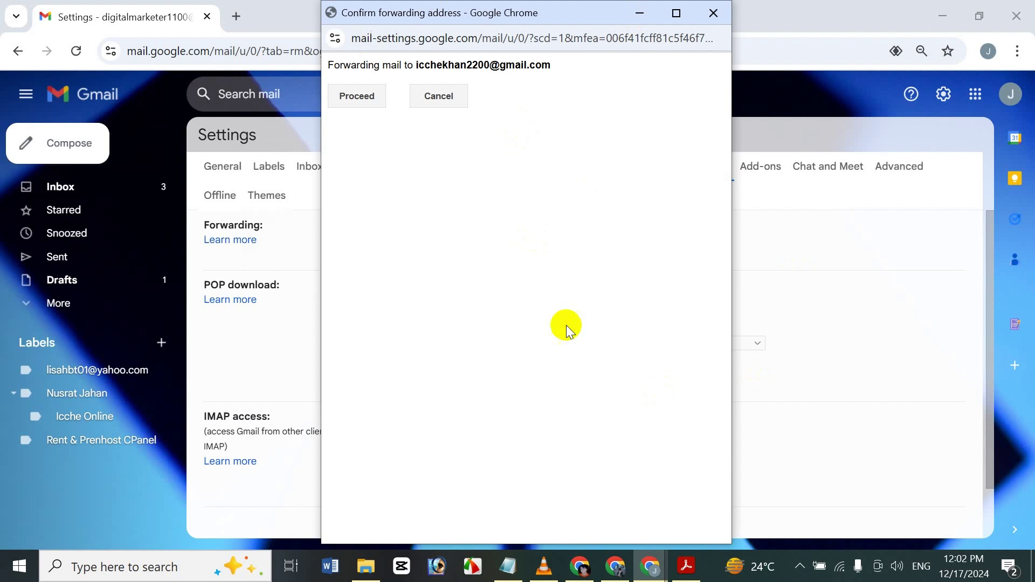
# Step: Proceed with forwarding to the second address, acknowledge the sent link, and open that account's inbox
pyautogui.click(357, 97)
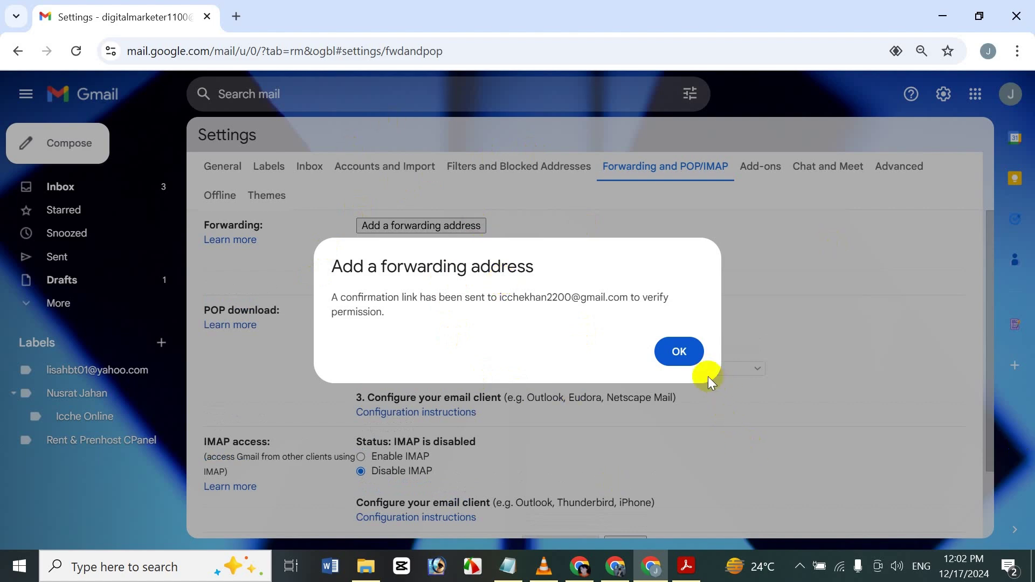
pyautogui.click(672, 358)
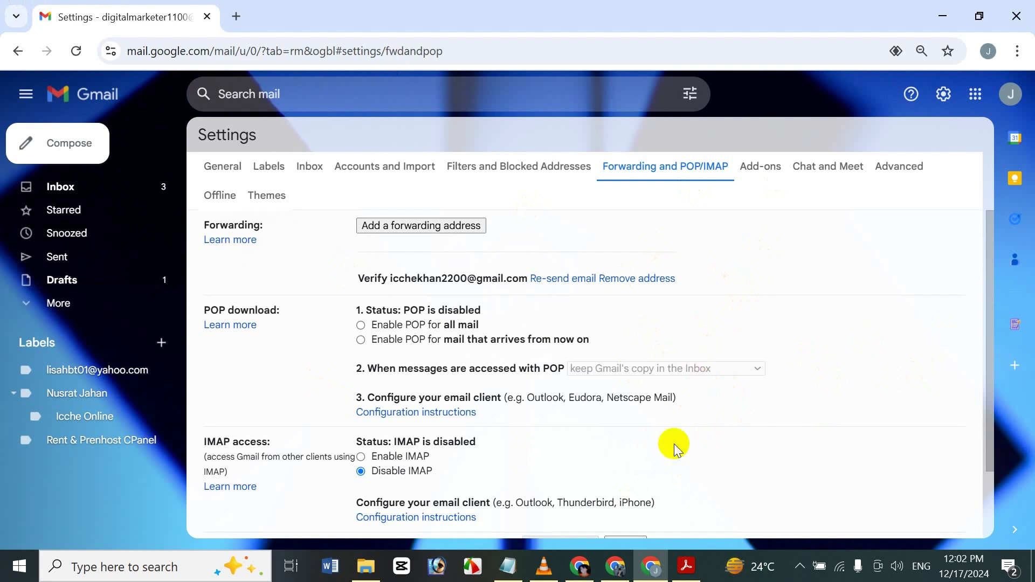
pyautogui.click(579, 566)
pyautogui.click(851, 127)
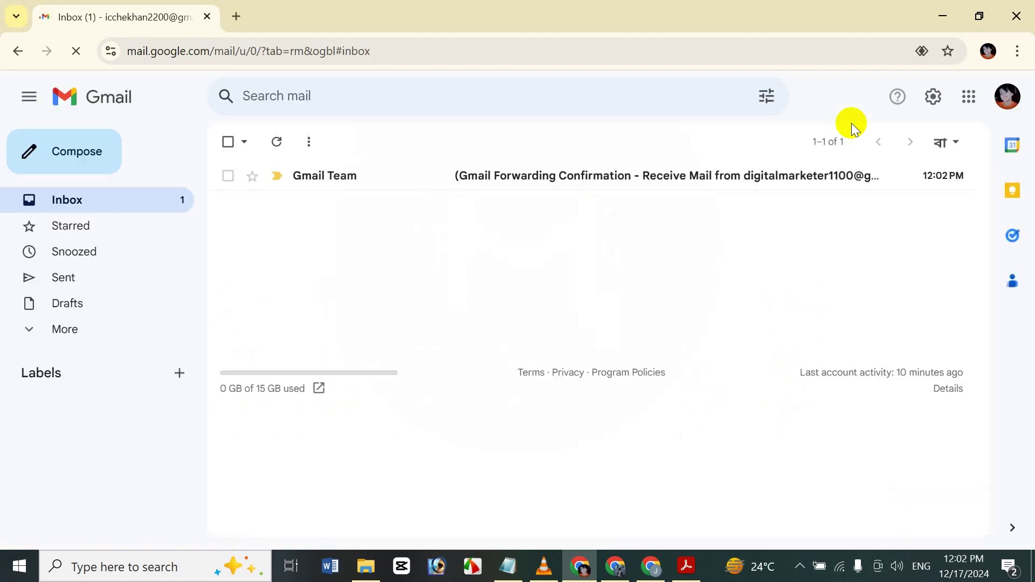
# Step: Click the link in the Gmail Forwarding Confirmation email, then return to the main account's settings
pyautogui.click(491, 181)
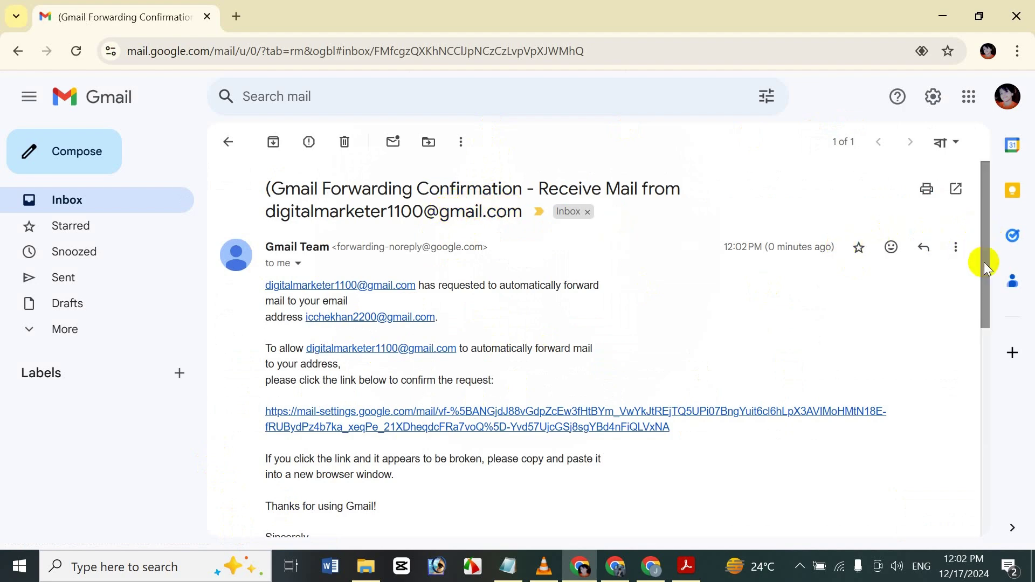
pyautogui.moveTo(985, 262); pyautogui.dragTo(990, 288)
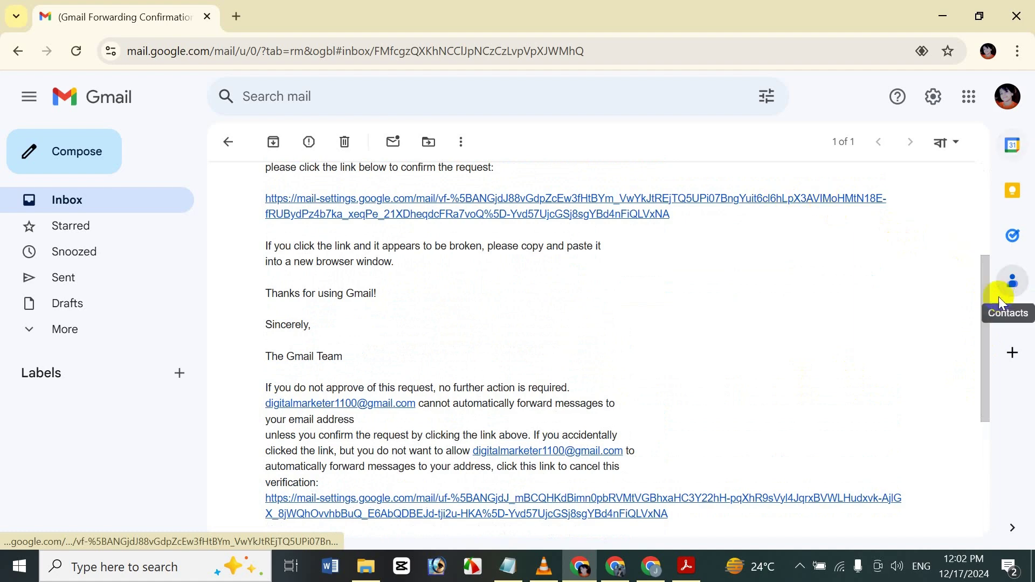
pyautogui.scroll(1, 990, 226)
pyautogui.scroll(2, 990, 227)
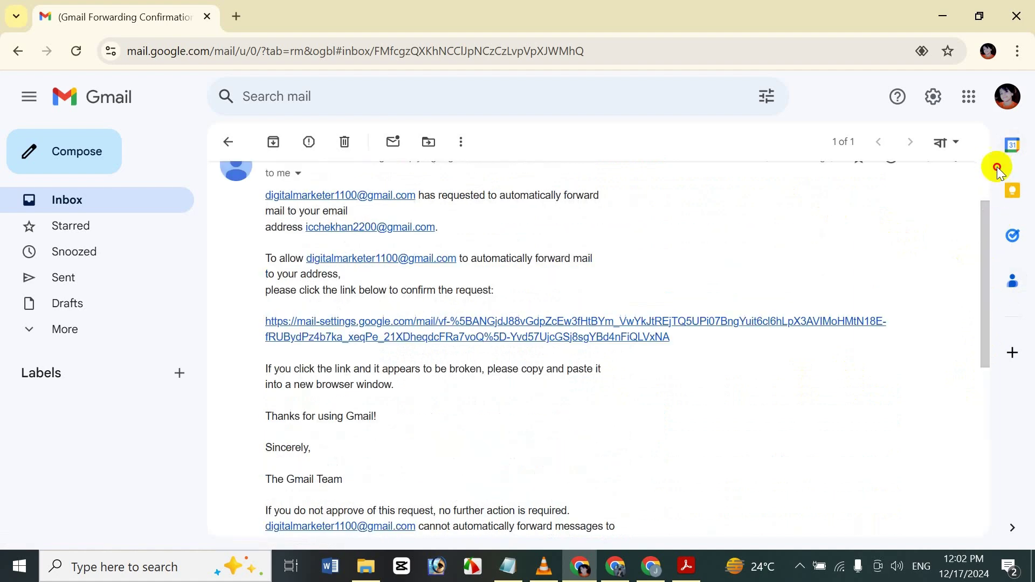
pyautogui.scroll(2, 990, 253)
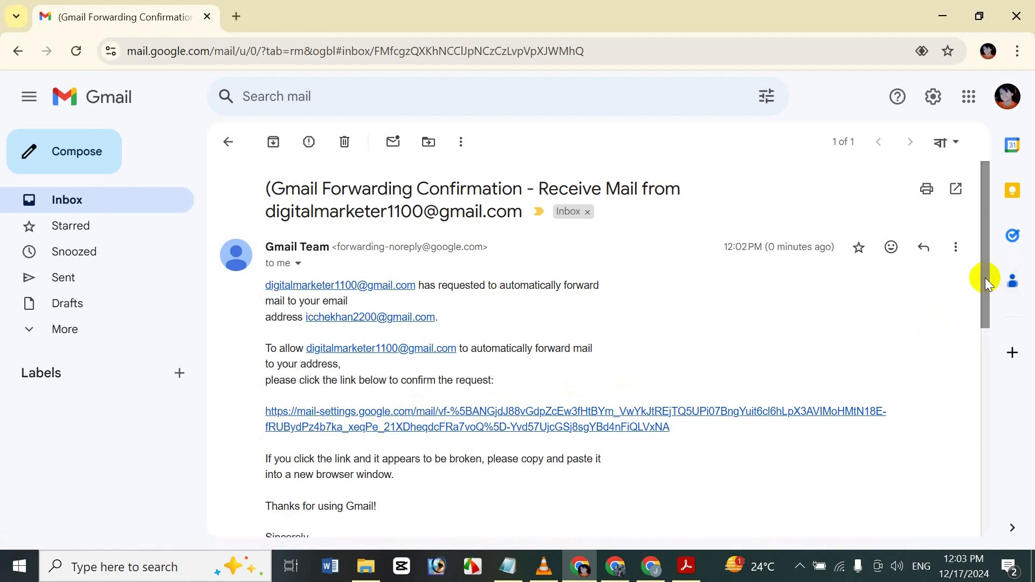
pyautogui.moveTo(987, 278); pyautogui.dragTo(991, 430)
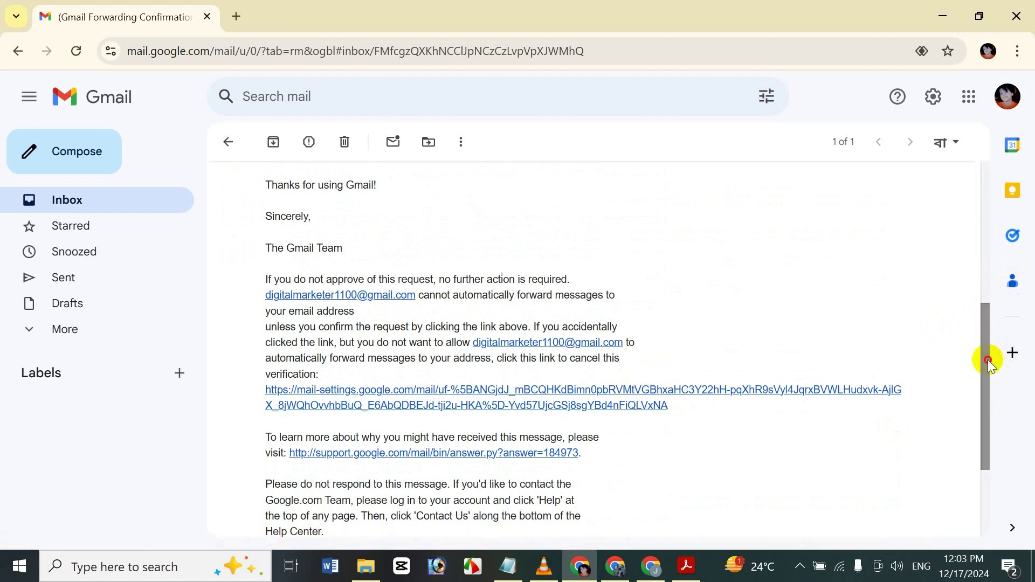
pyautogui.moveTo(987, 357); pyautogui.dragTo(978, 196)
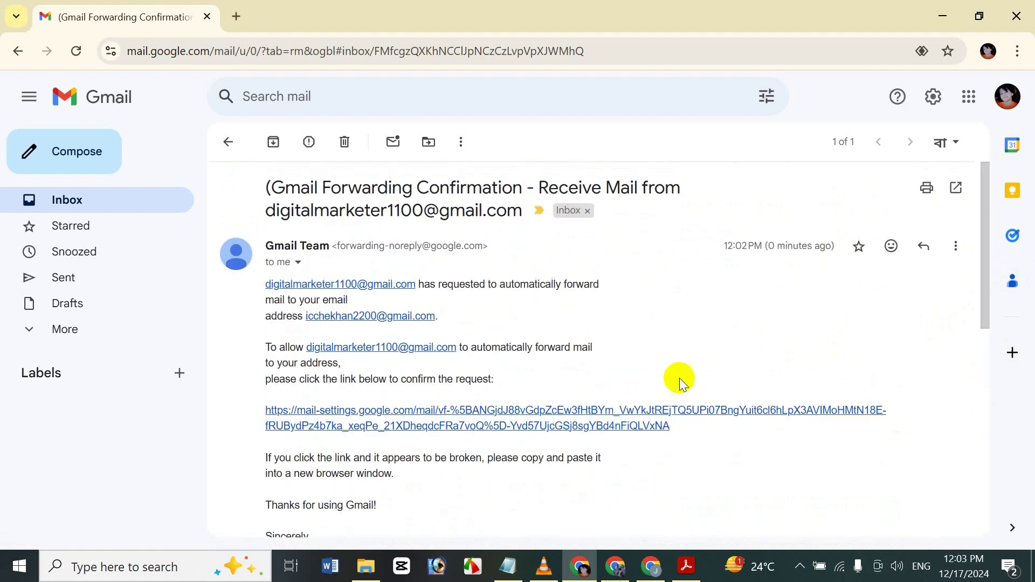
pyautogui.click(619, 413)
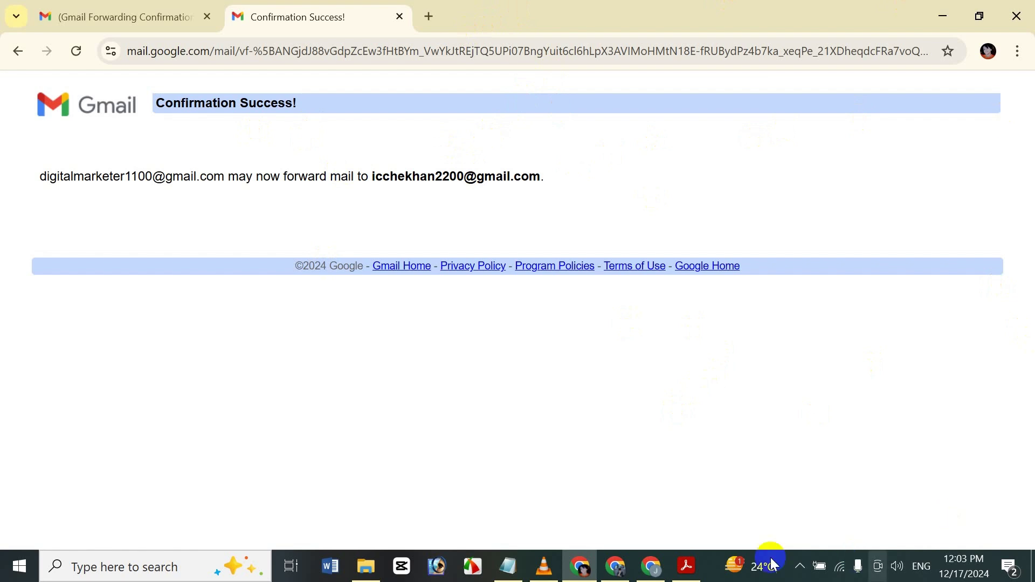
pyautogui.click(651, 566)
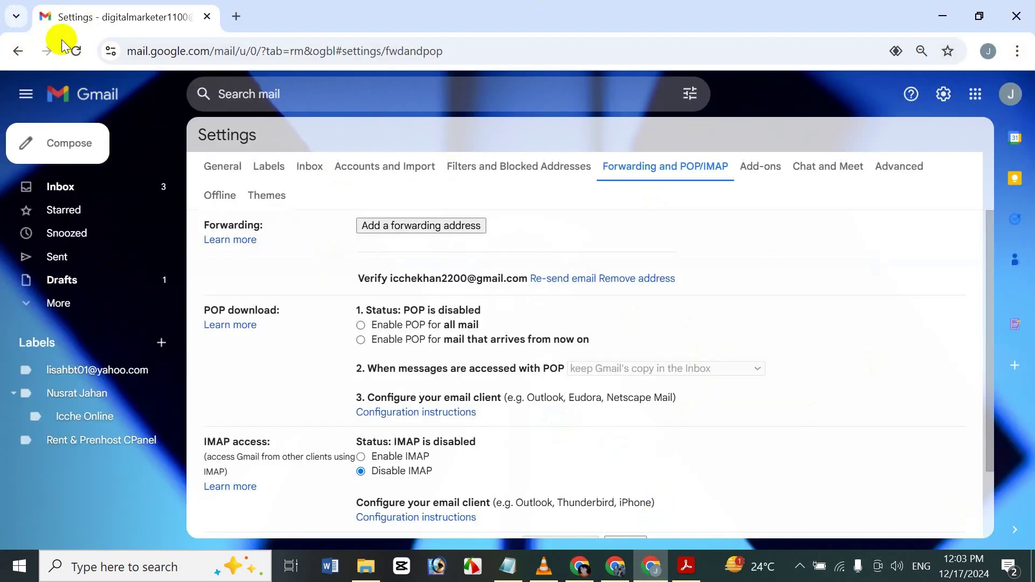
# Step: Reload Settings and choose 'Forward a copy of incoming mail to' the verified second address
pyautogui.click(77, 53)
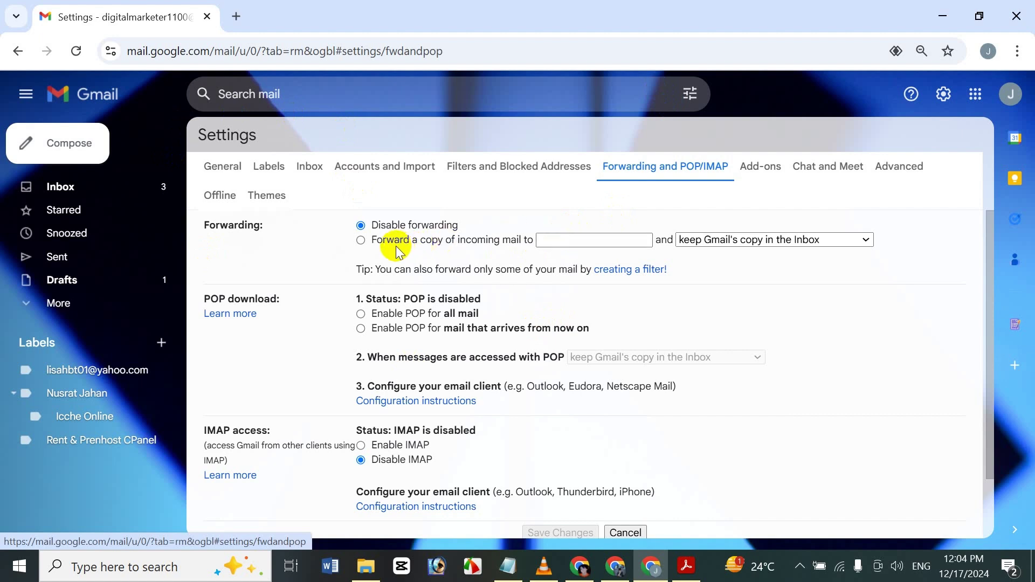
pyautogui.click(362, 241)
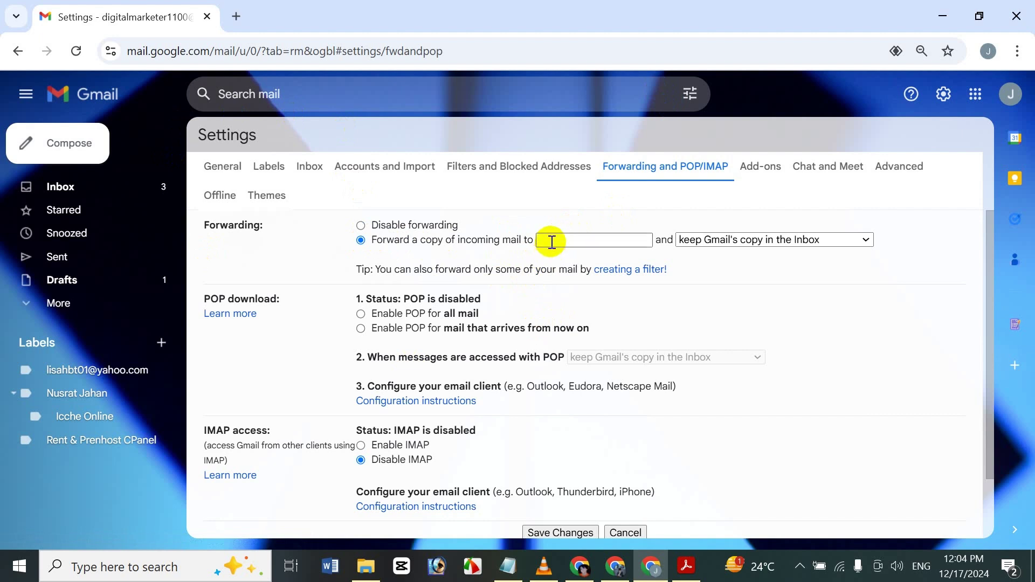
pyautogui.click(552, 242)
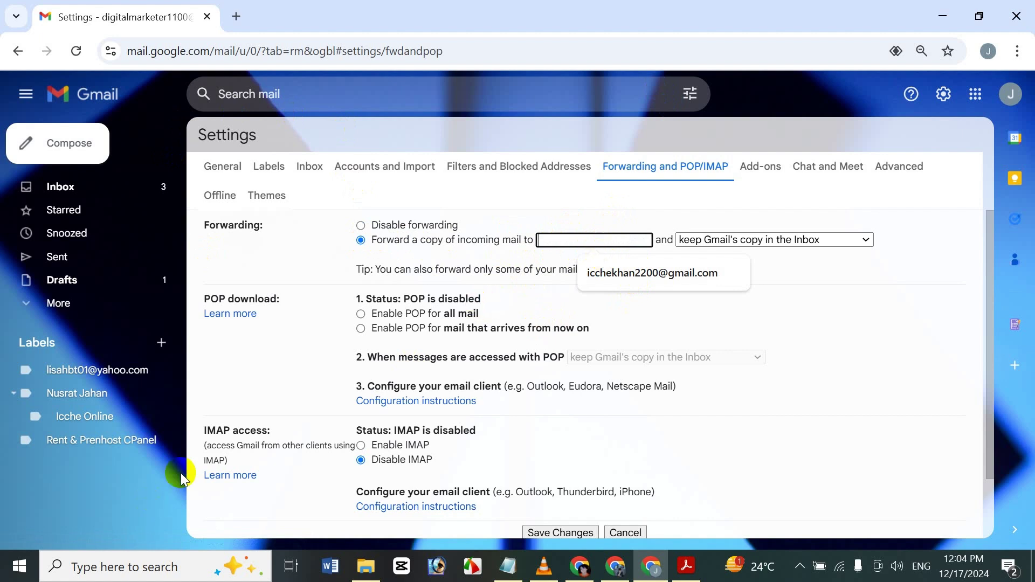
pyautogui.click(676, 274)
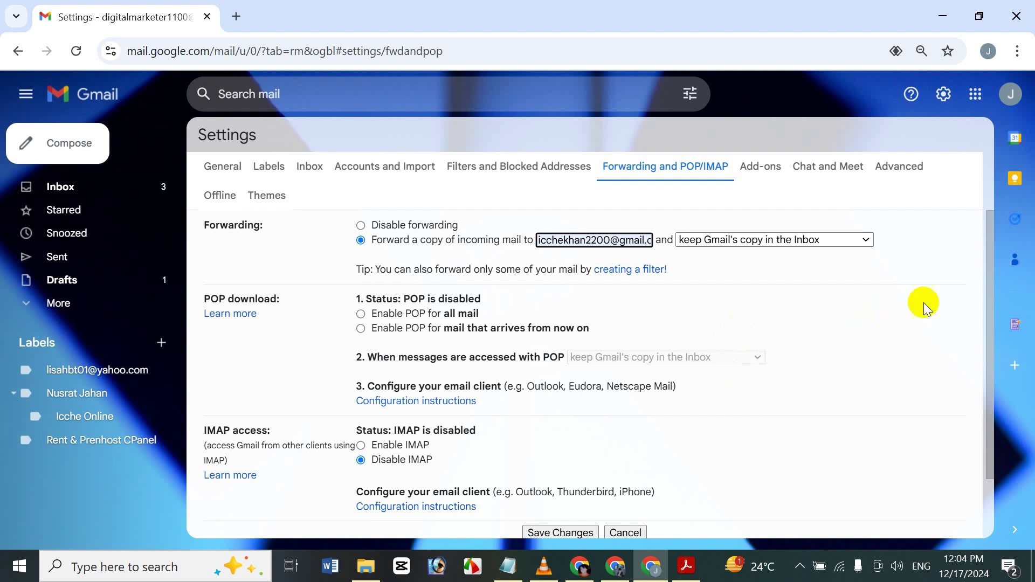
pyautogui.moveTo(989, 303); pyautogui.dragTo(982, 428)
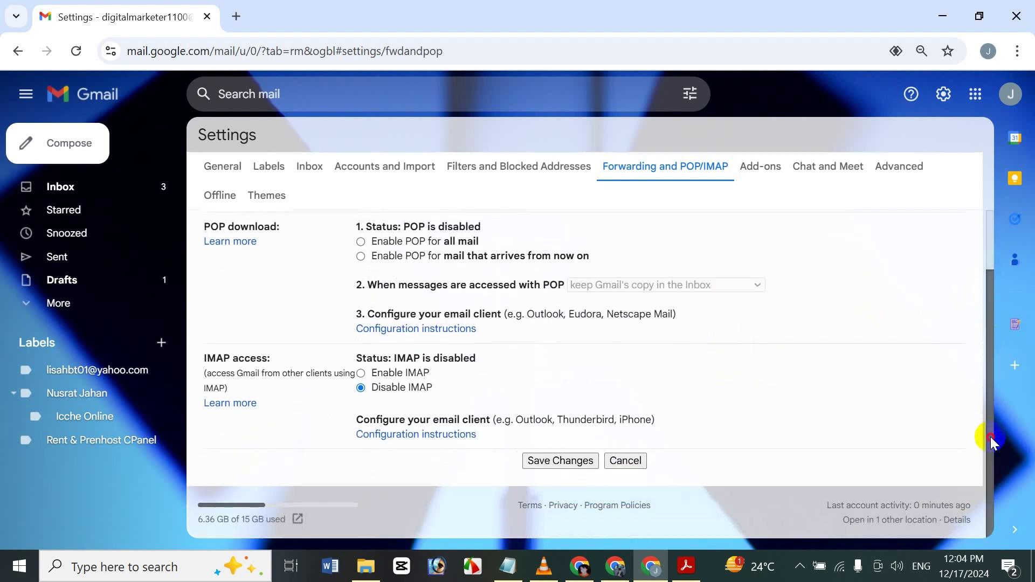
# Step: Save the forwarding changes, then switch to the other Chrome window's New Tab
pyautogui.click(574, 462)
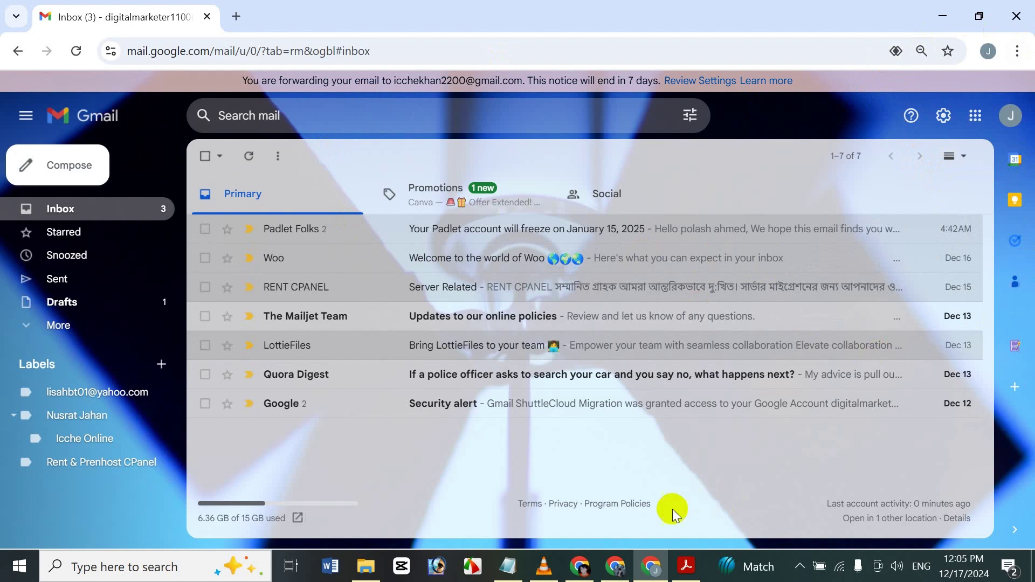
pyautogui.click(624, 561)
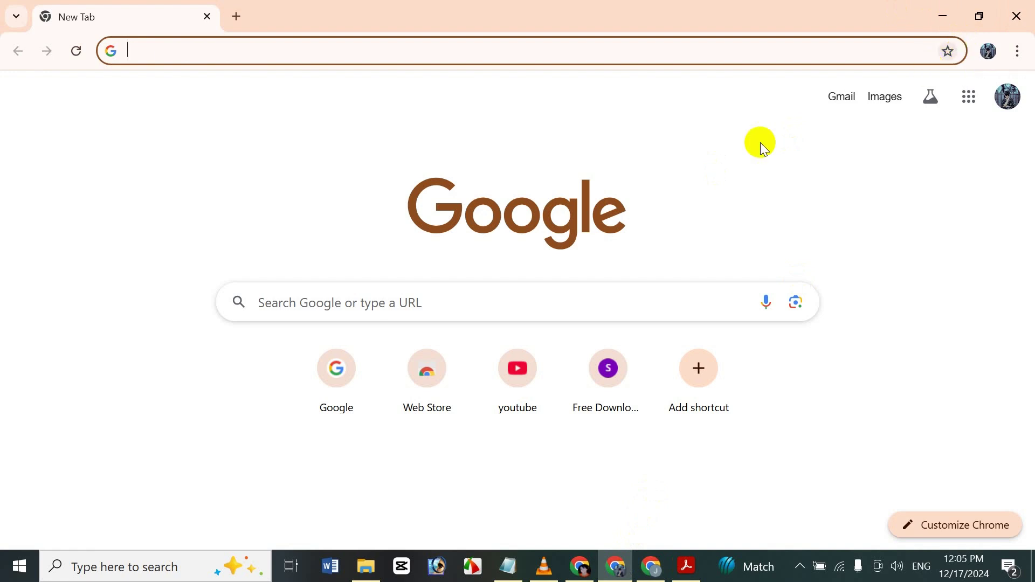
# Step: Open Gmail for the third account and start a new message
pyautogui.click(852, 103)
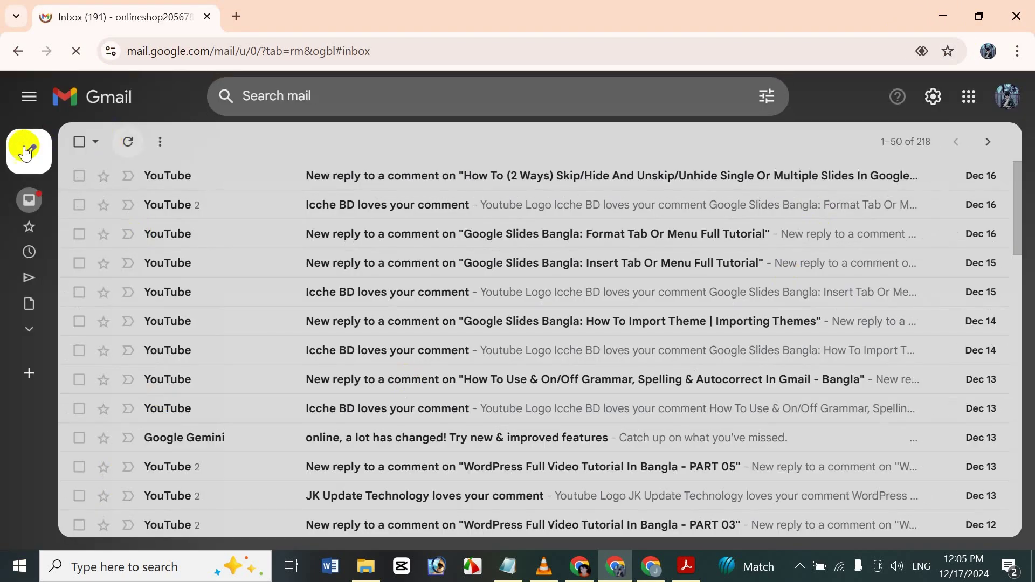
pyautogui.moveTo(25, 154)
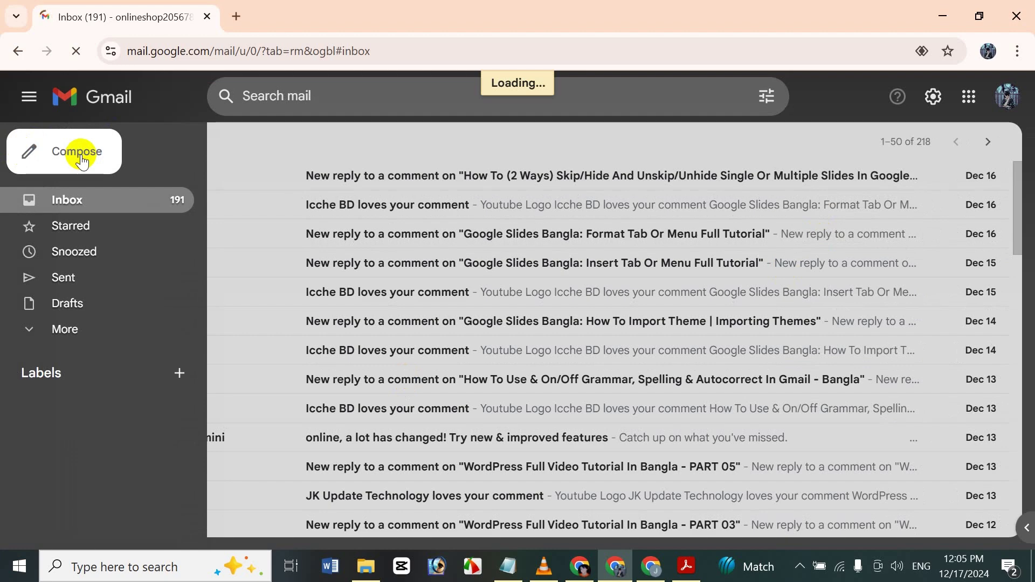
pyautogui.click(87, 143)
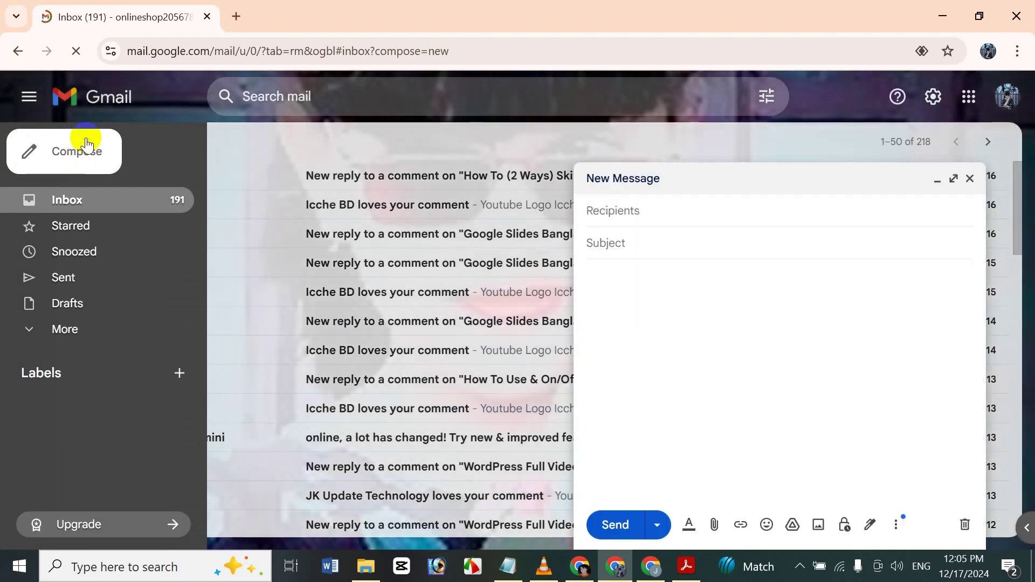
pyautogui.click(86, 142)
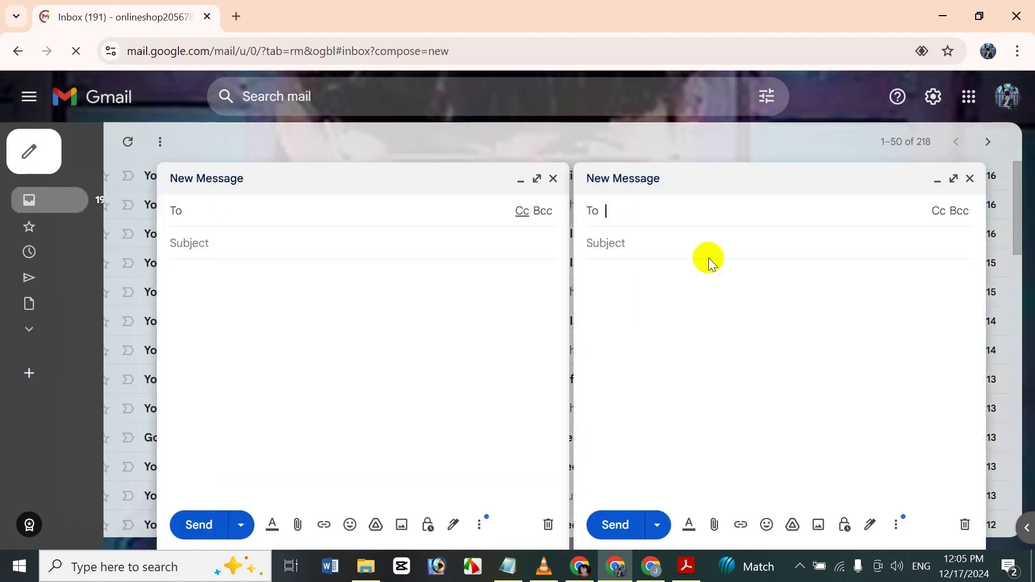
pyautogui.click(684, 228)
pyautogui.click(558, 179)
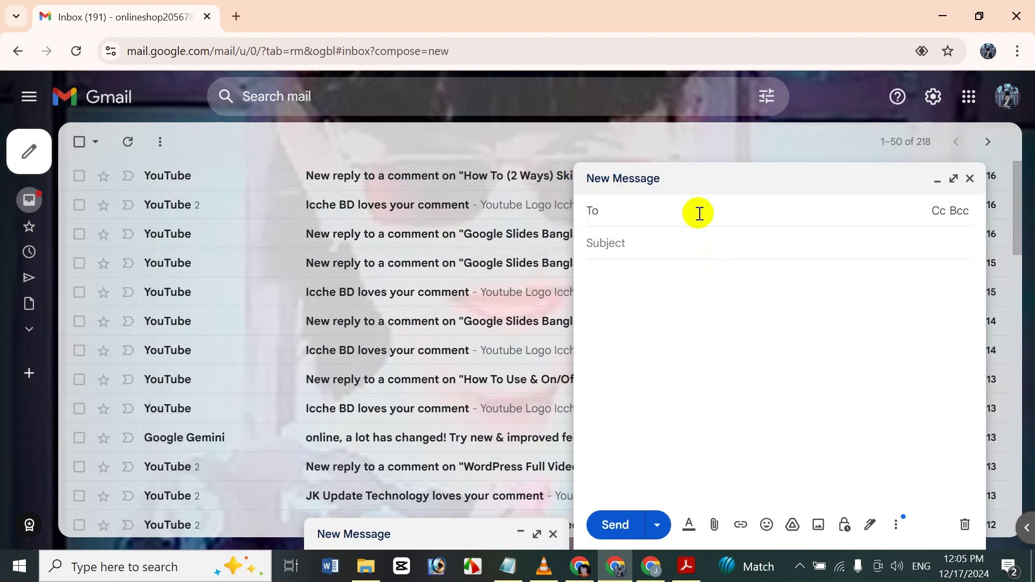
# Step: Copy the main account's e-mail address from its window, then return to the draft
pyautogui.click(646, 569)
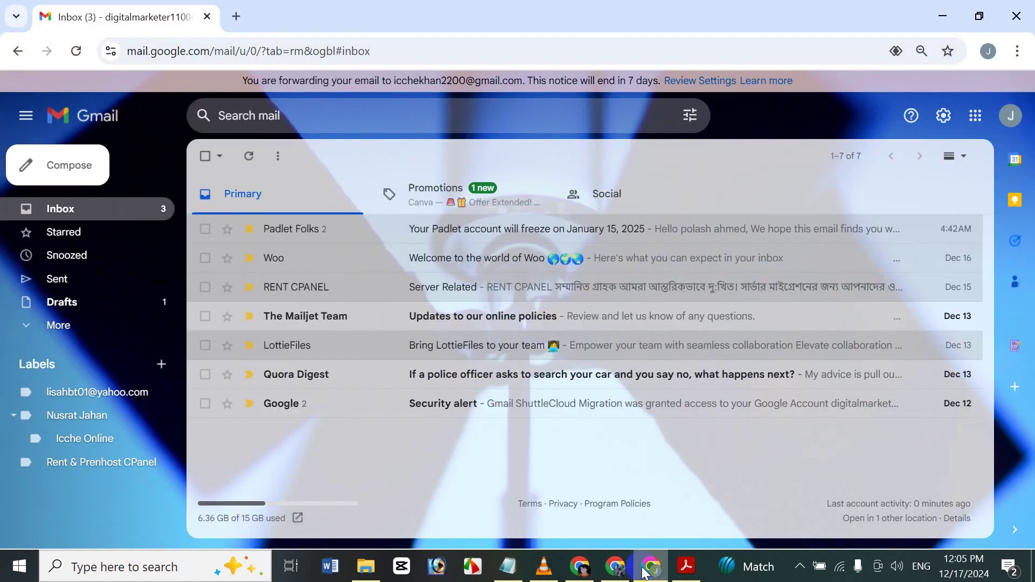
pyautogui.click(1007, 117)
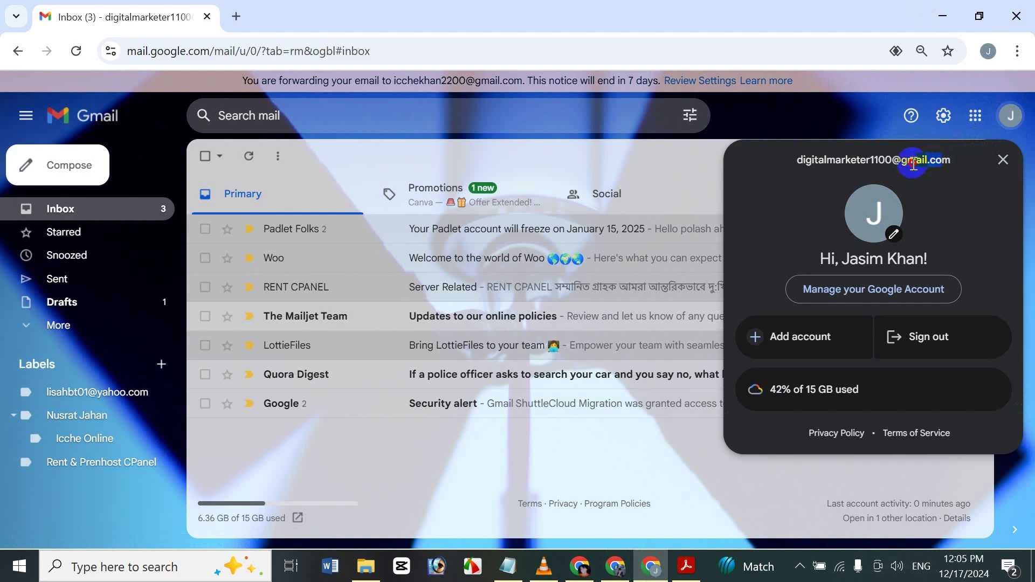
pyautogui.moveTo(822, 155); pyautogui.dragTo(951, 160)
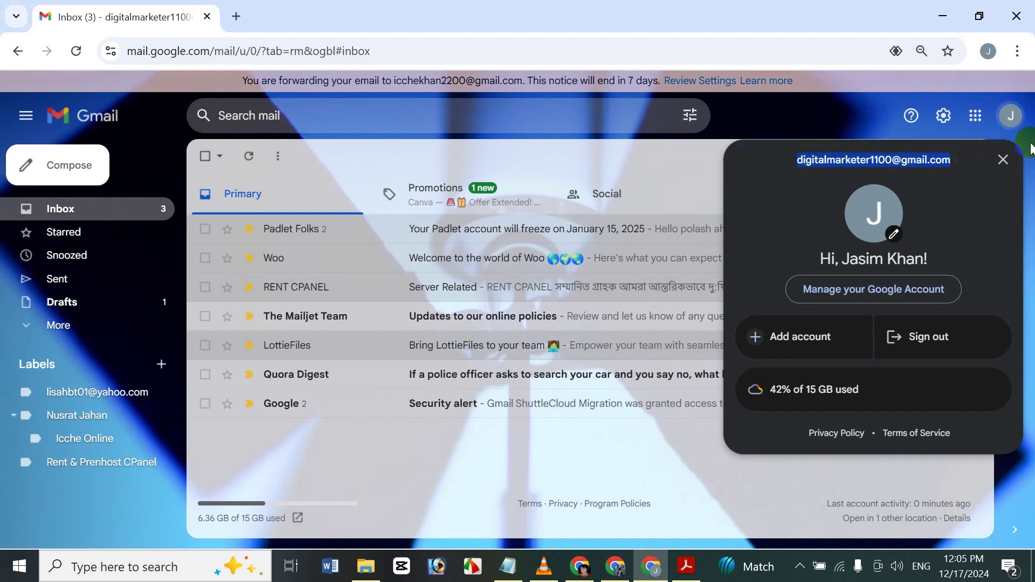
pyautogui.click(1012, 158)
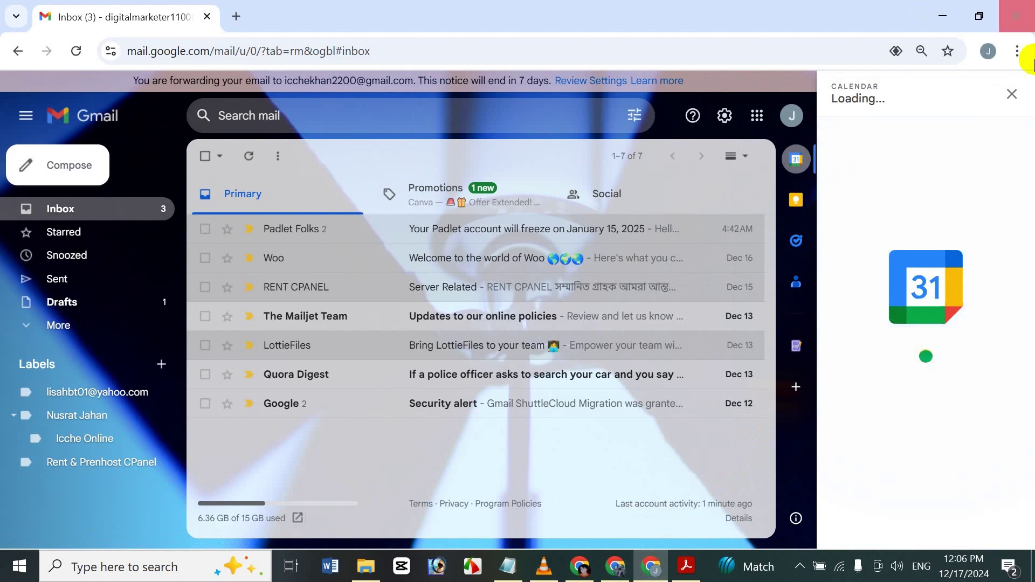
pyautogui.click(1011, 95)
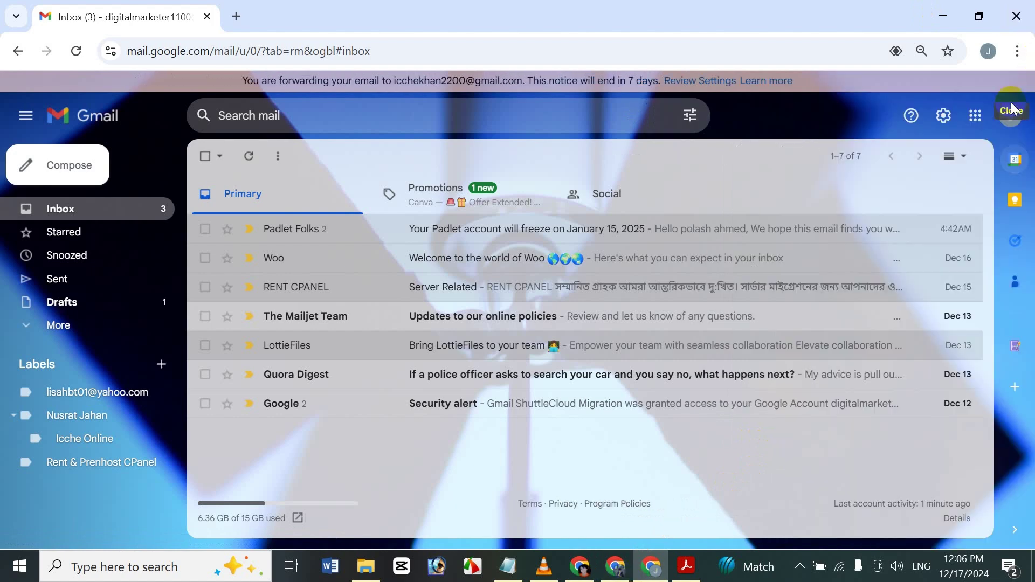
pyautogui.click(626, 565)
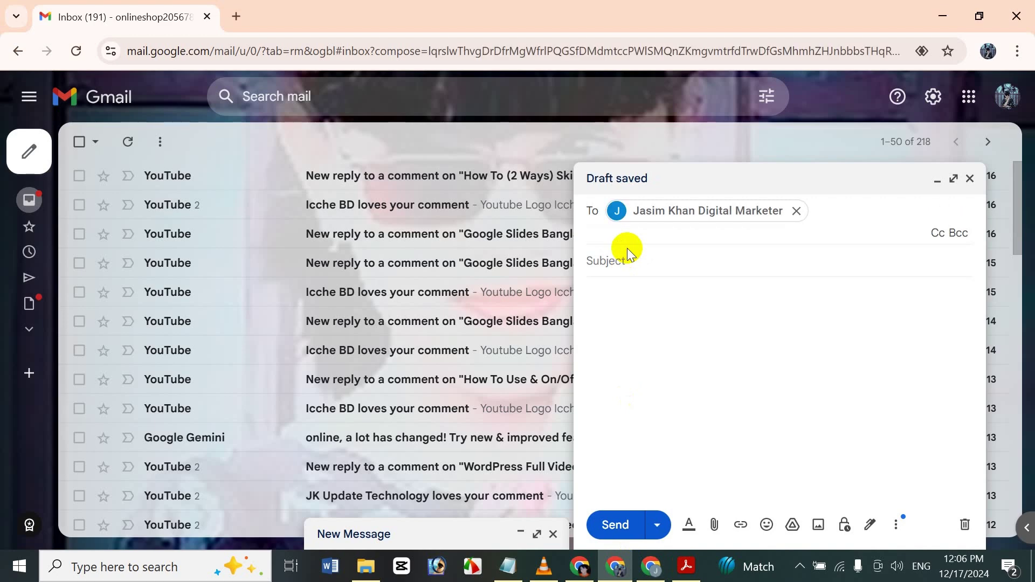
# Step: Give the test message the subject 'Bangladesh Korea', add a body, and send it
pyautogui.click(608, 265)
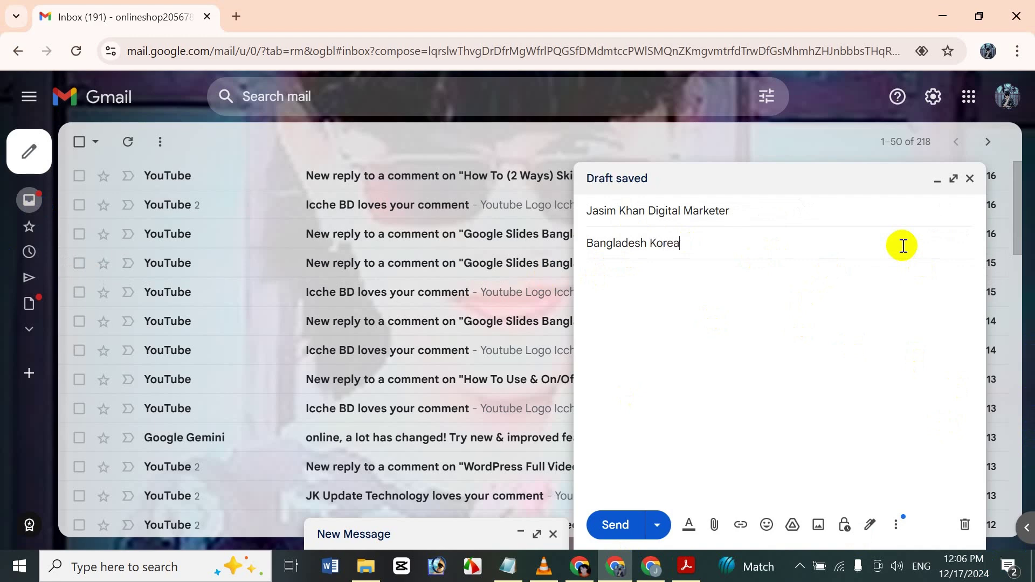
pyautogui.click(684, 288)
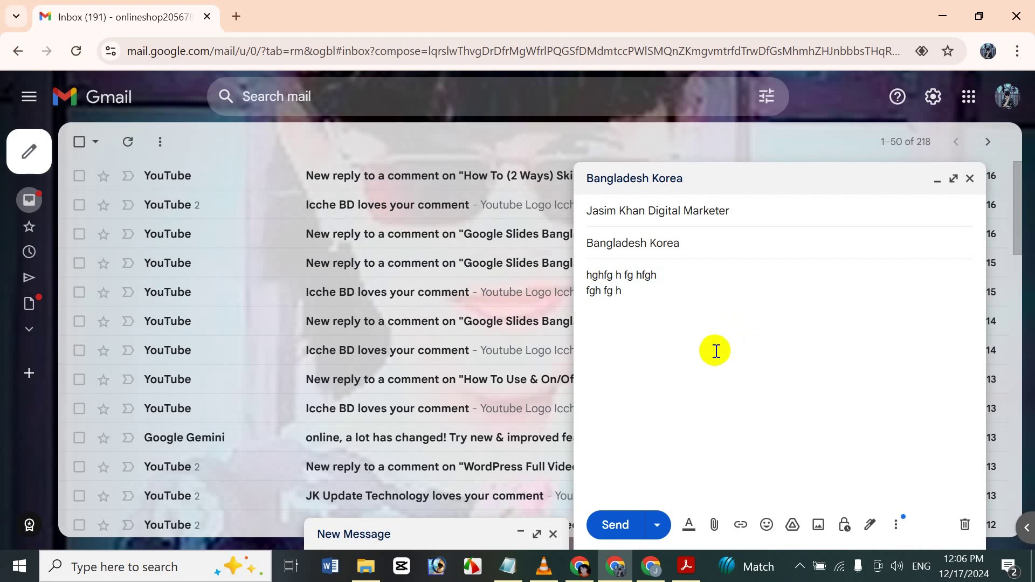
pyautogui.click(609, 524)
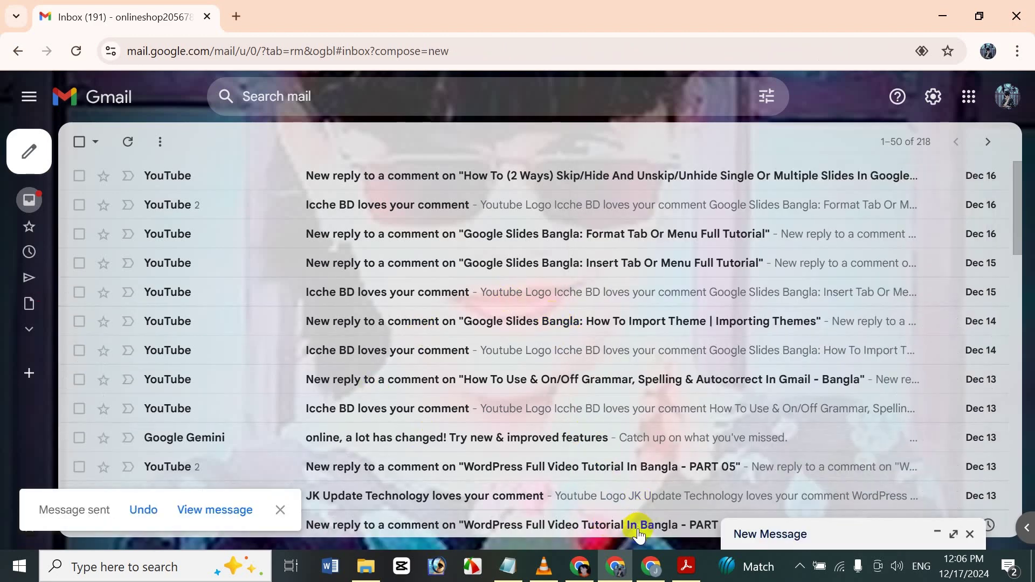
# Step: Reopen the main account's Gmail inbox in a fresh tab to check for the test message
pyautogui.click(657, 554)
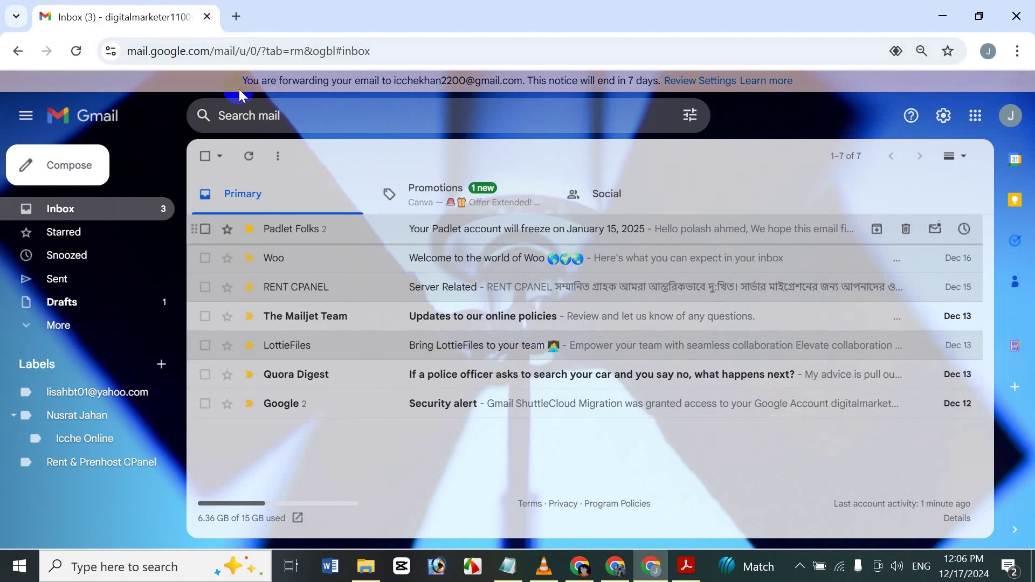
pyautogui.click(235, 15)
pyautogui.click(207, 16)
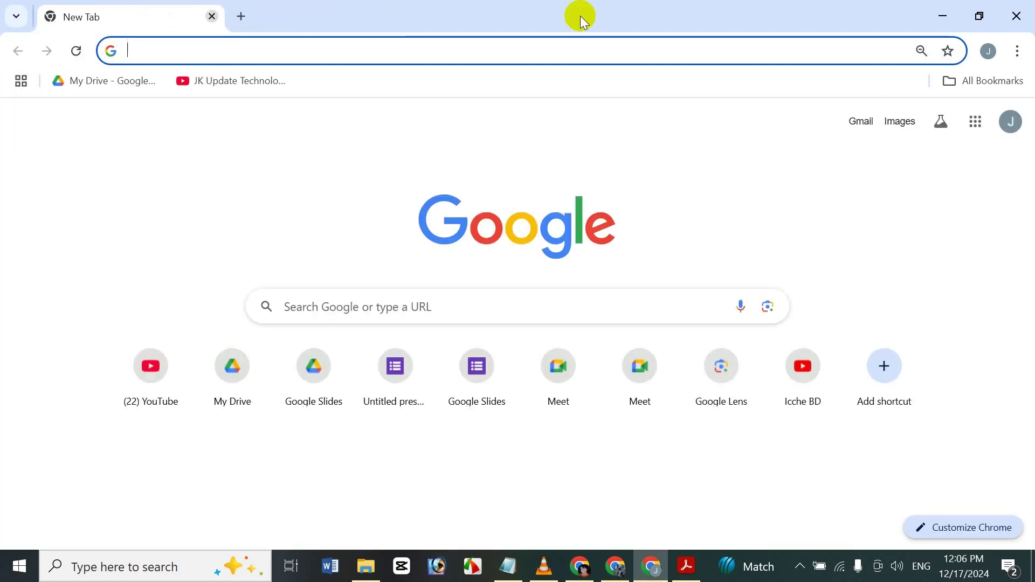
pyautogui.click(865, 119)
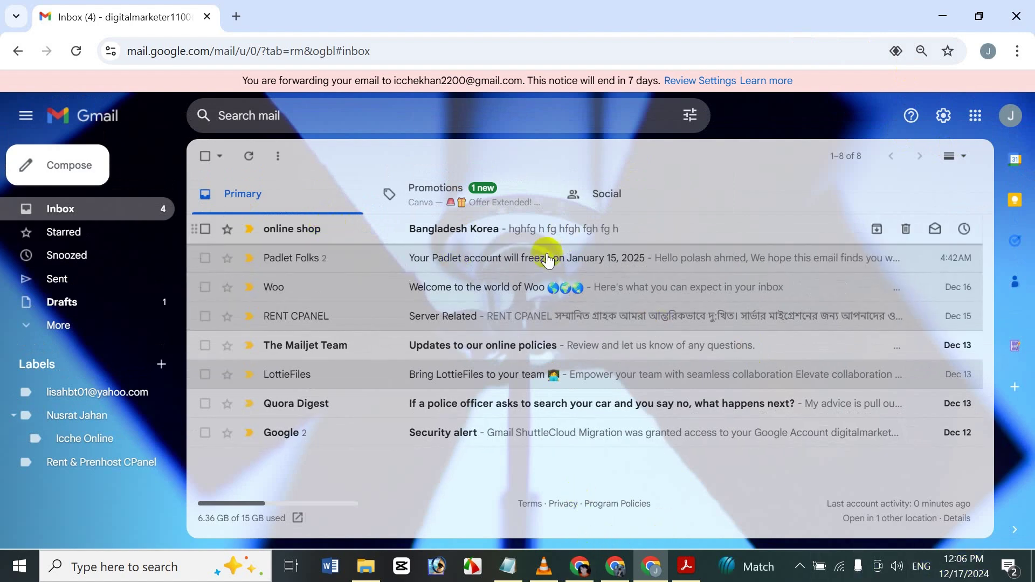
# Step: In the second account's window, close the old confirmation tabs and open its Gmail inbox
pyautogui.click(579, 566)
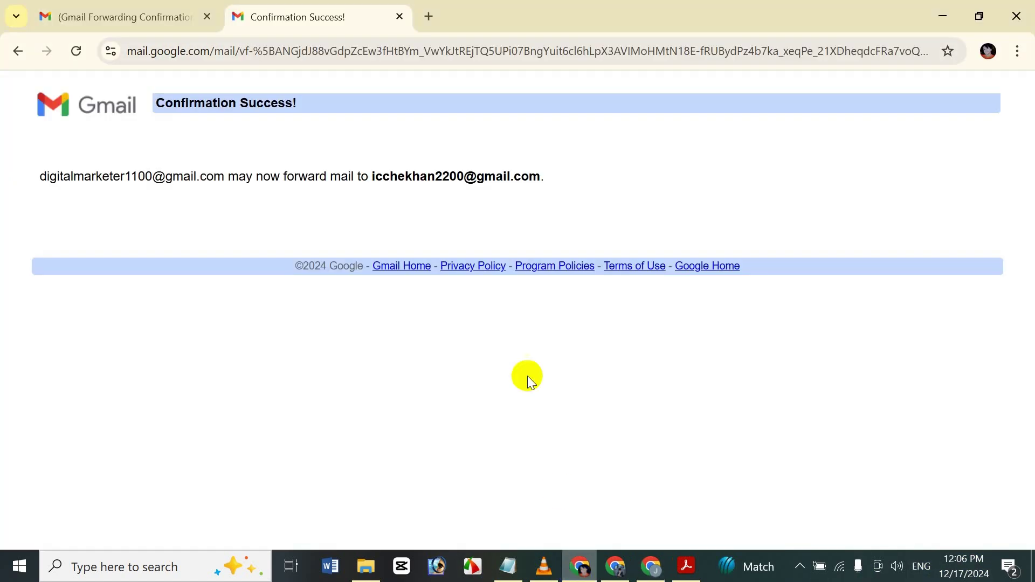
pyautogui.click(428, 15)
pyautogui.click(398, 16)
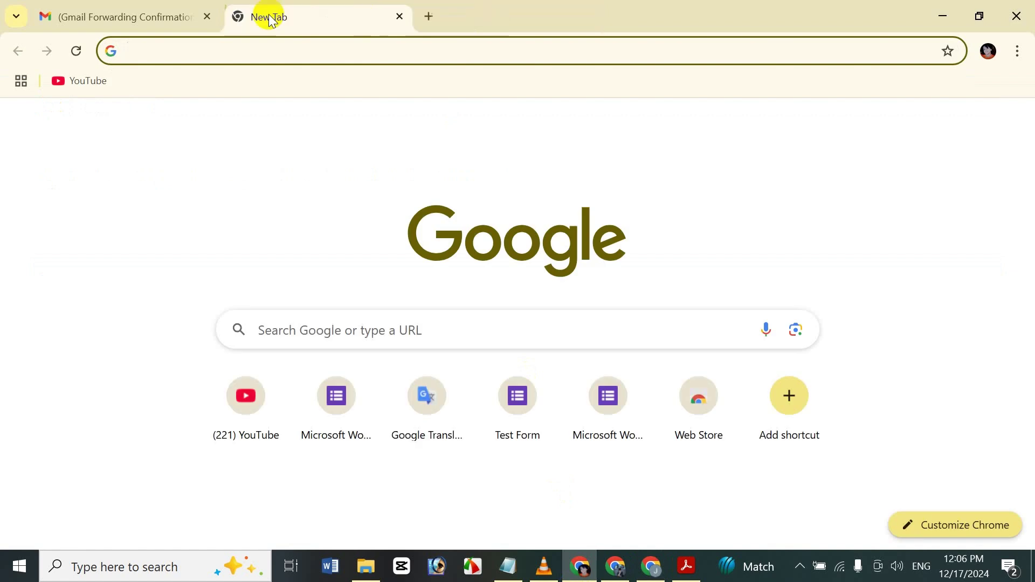
pyautogui.click(208, 17)
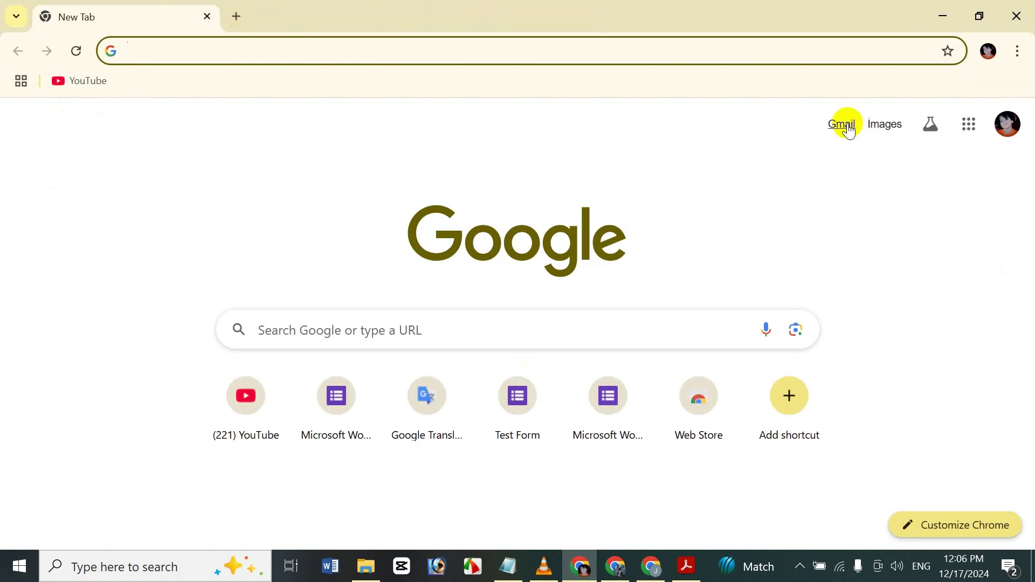
pyautogui.click(848, 128)
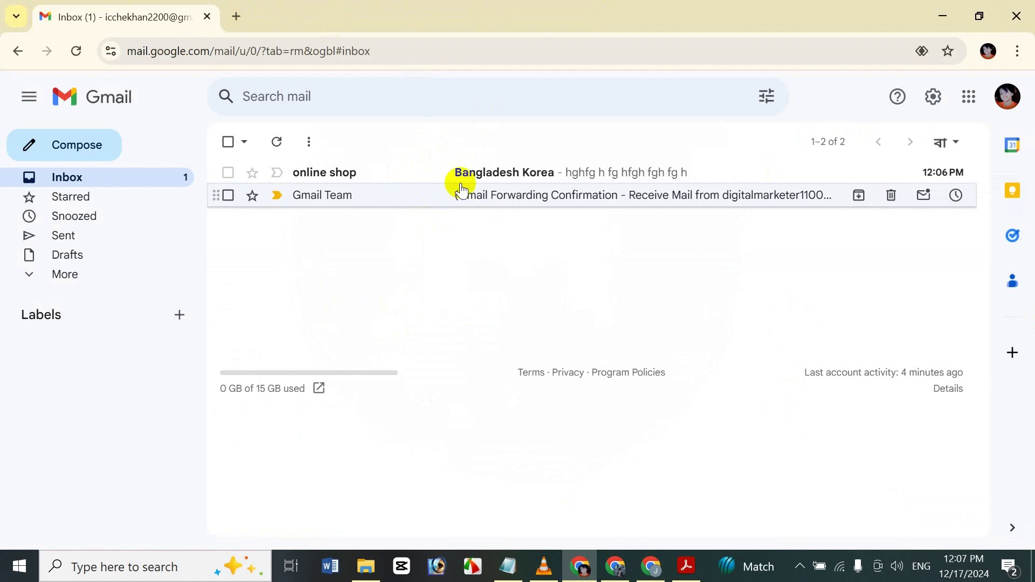
# Step: Compare the account inboxes across the Chrome windows, ending on the forwarding account's inbox
pyautogui.click(620, 571)
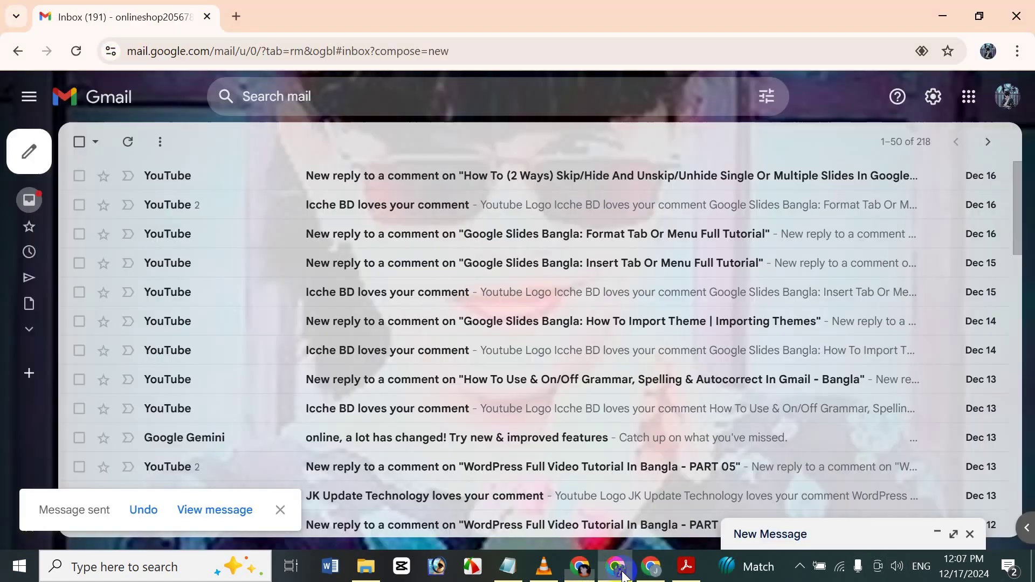
pyautogui.click(662, 570)
pyautogui.click(651, 571)
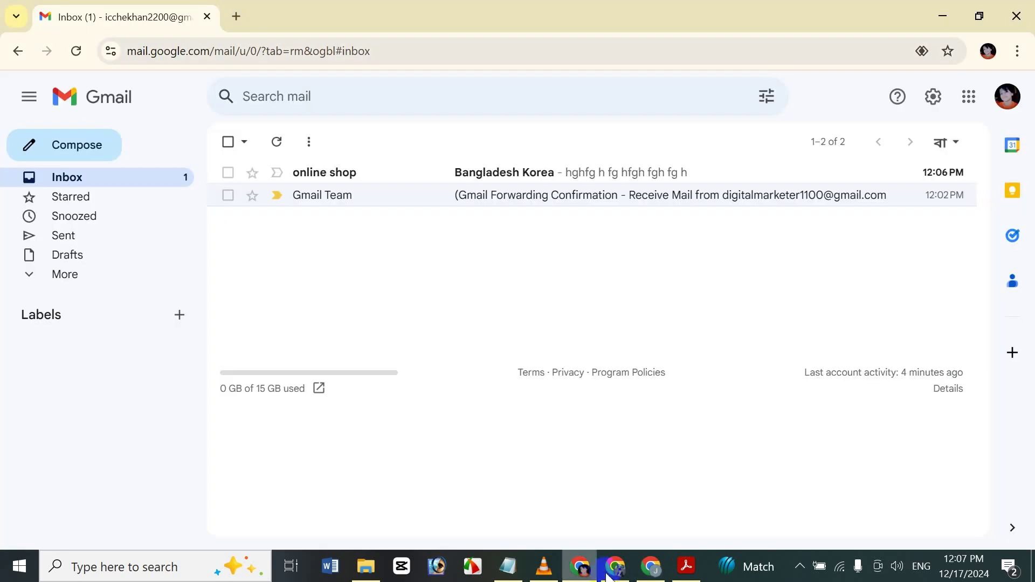
pyautogui.click(651, 571)
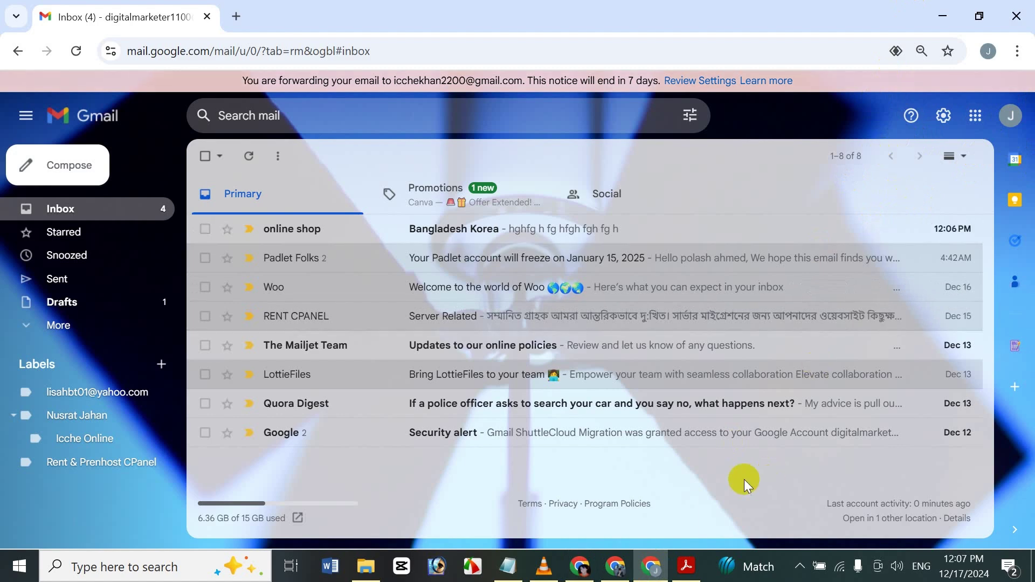
pyautogui.click(587, 563)
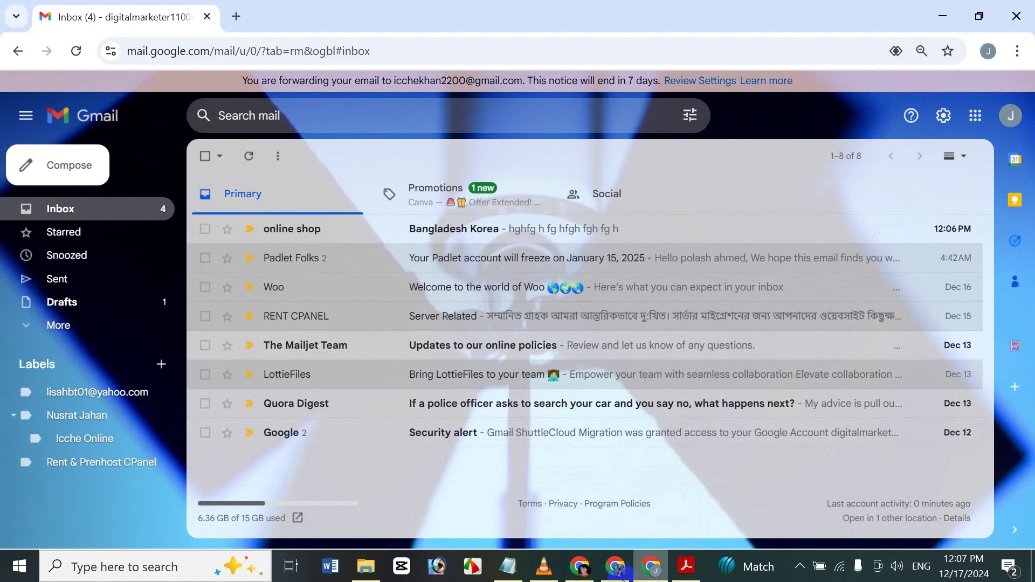
pyautogui.click(586, 573)
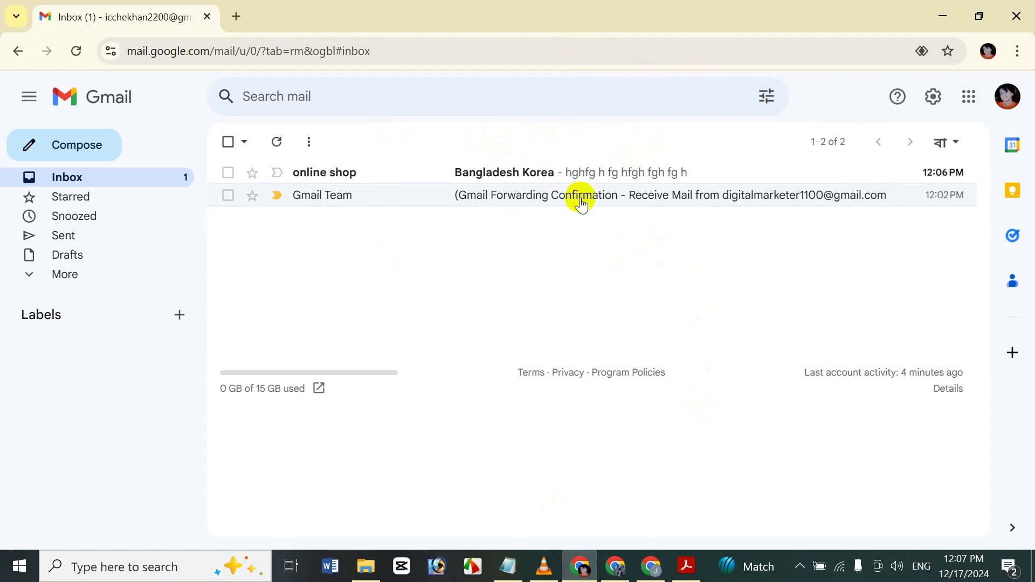
pyautogui.click(619, 569)
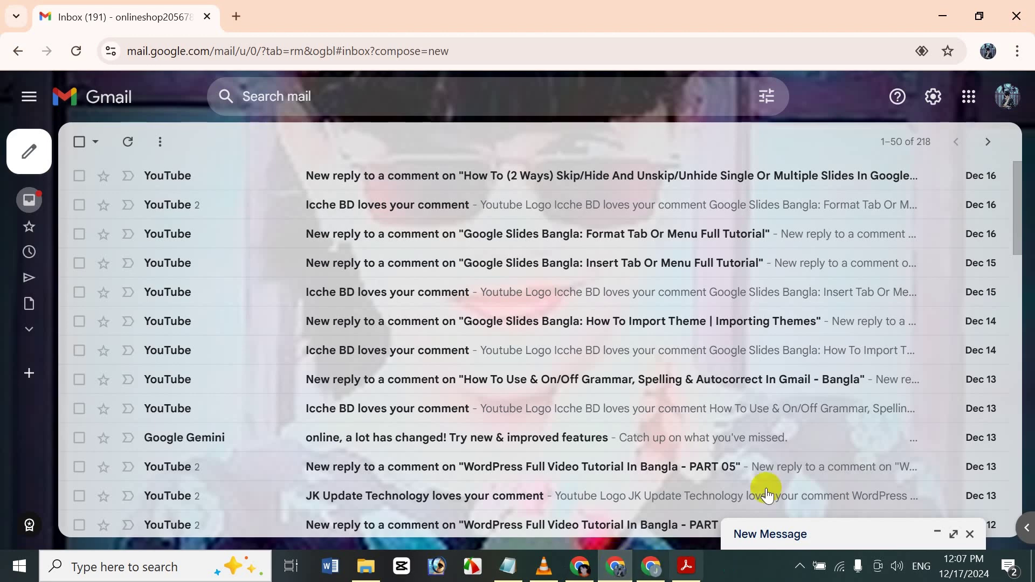
pyautogui.click(652, 565)
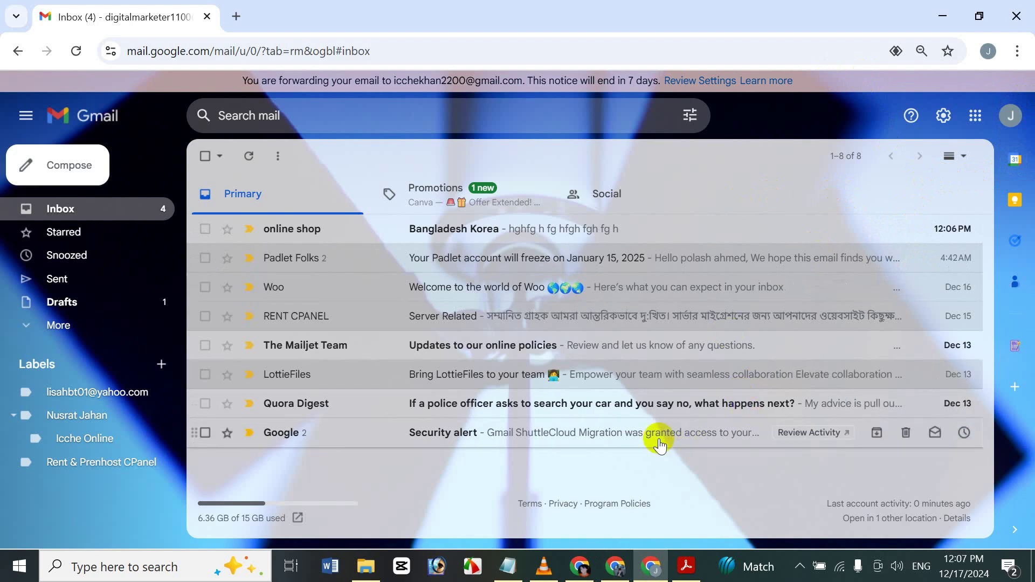
pyautogui.click(579, 573)
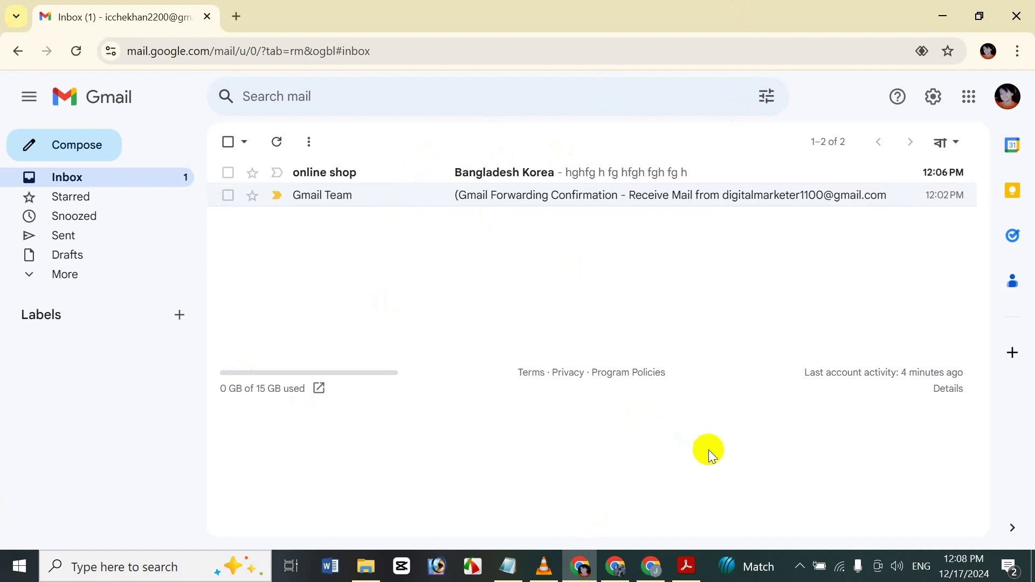
pyautogui.click(655, 576)
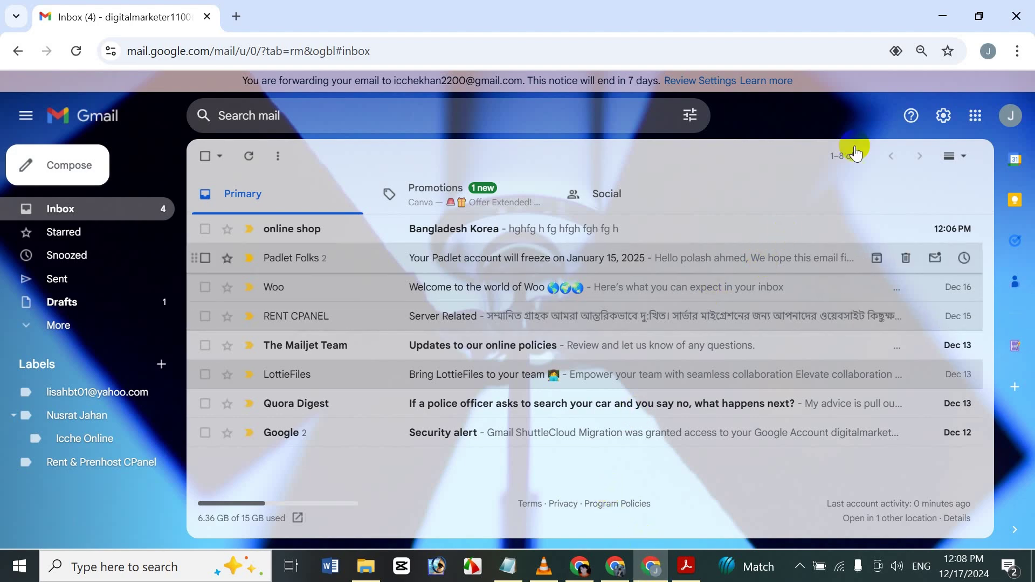
# Step: Review the Forwarding and POP/IMAP settings and start a new filter from there
pyautogui.click(944, 118)
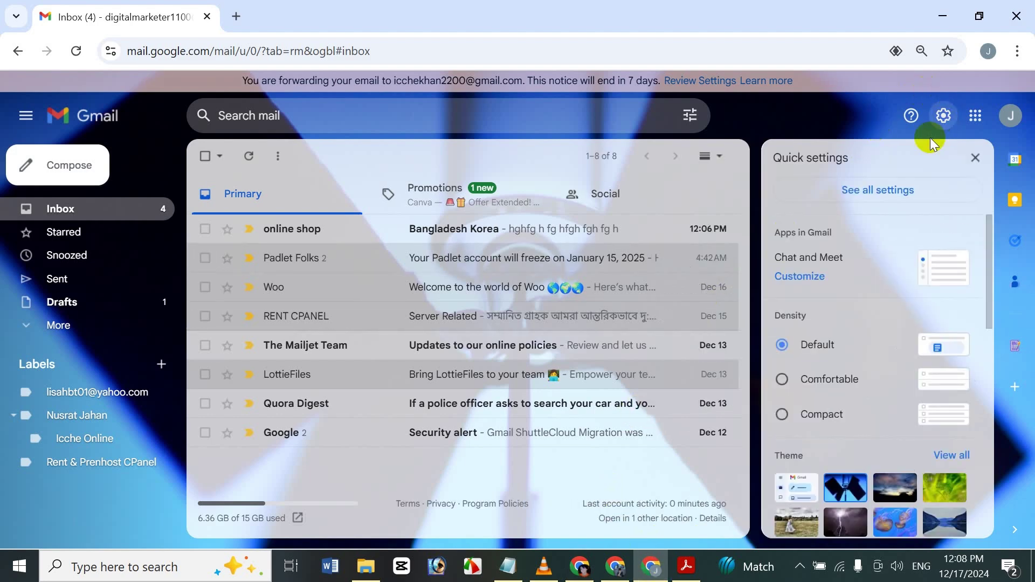
pyautogui.click(869, 204)
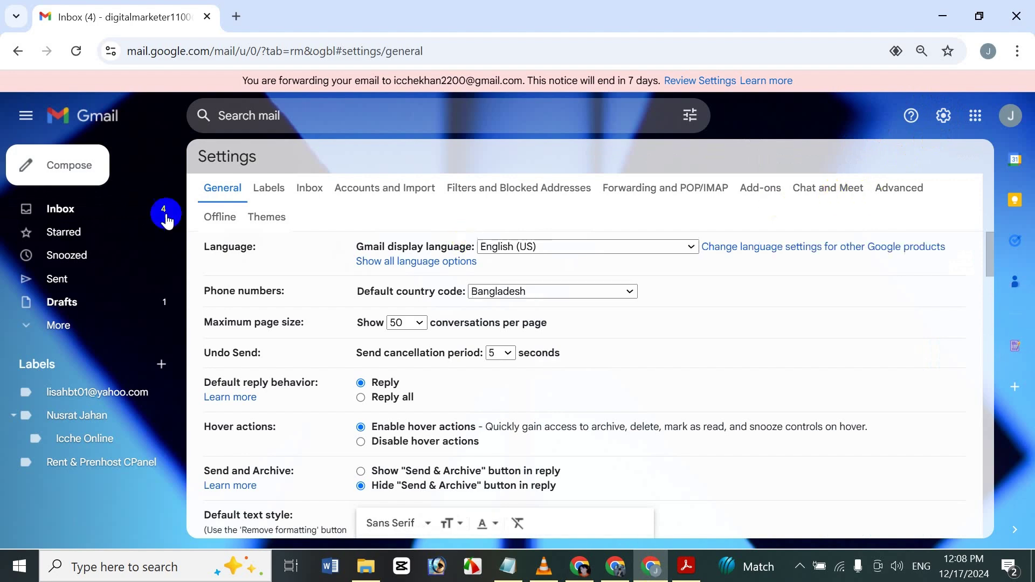
pyautogui.click(654, 183)
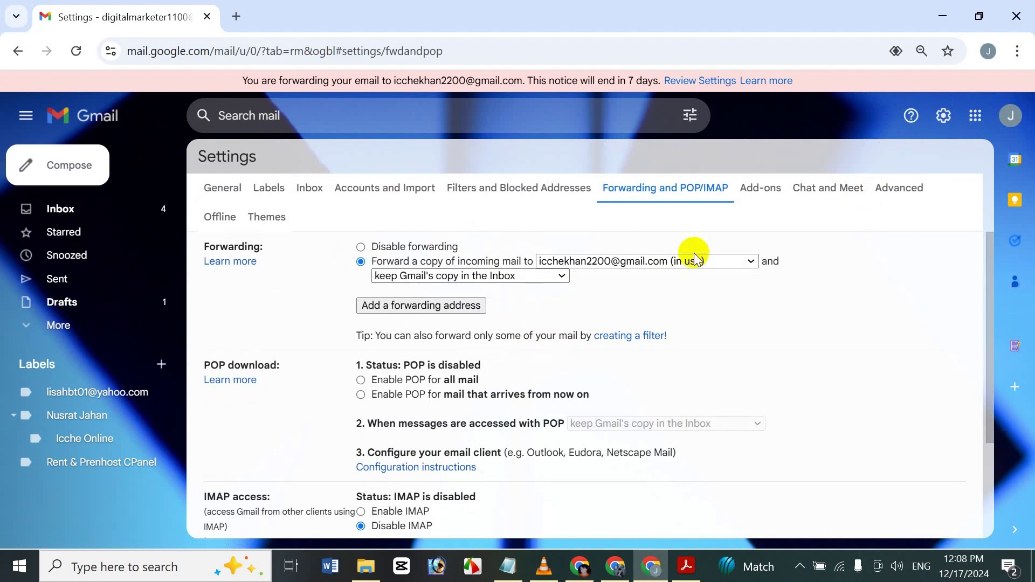
pyautogui.click(647, 342)
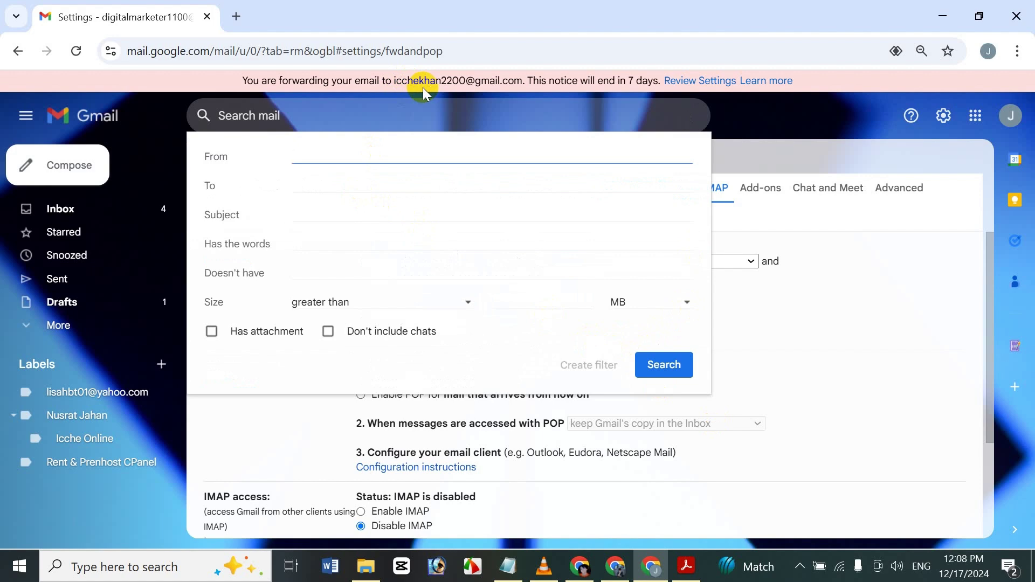
# Step: Make the filter match mail from tumblr and continue to its actions
pyautogui.write('tu')
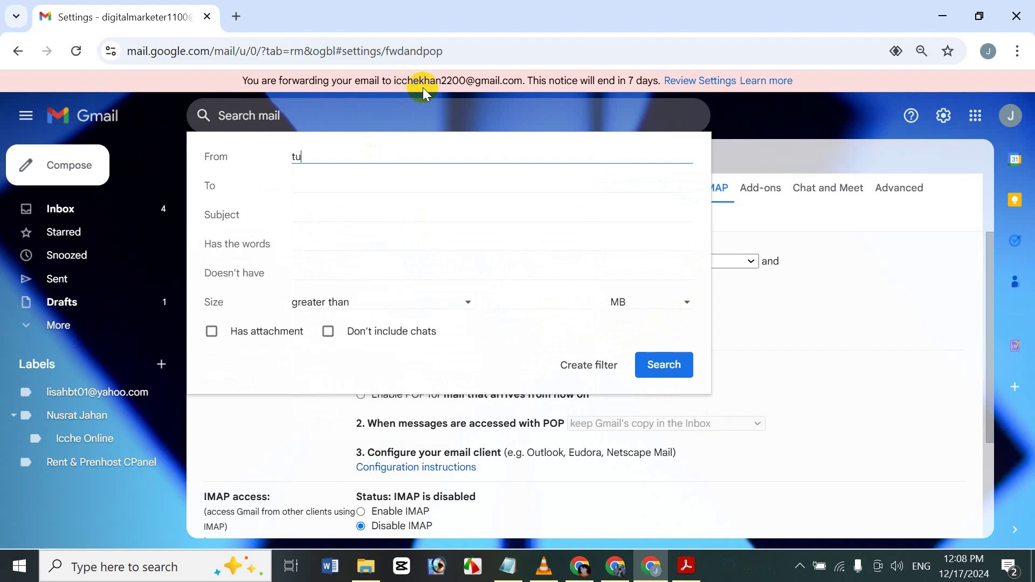
pyautogui.write('mblr')
pyautogui.click(613, 372)
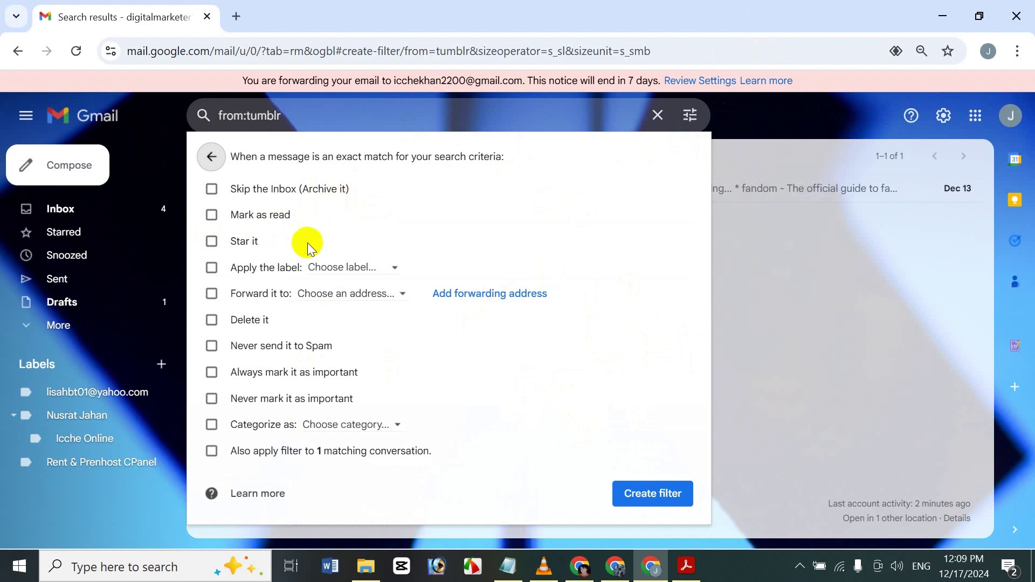
# Step: Make the filter skip the Inbox and apply new label 'nfhfgfgh' to existing matches, then save it
pyautogui.doubleClick(210, 189)
pyautogui.click(212, 190)
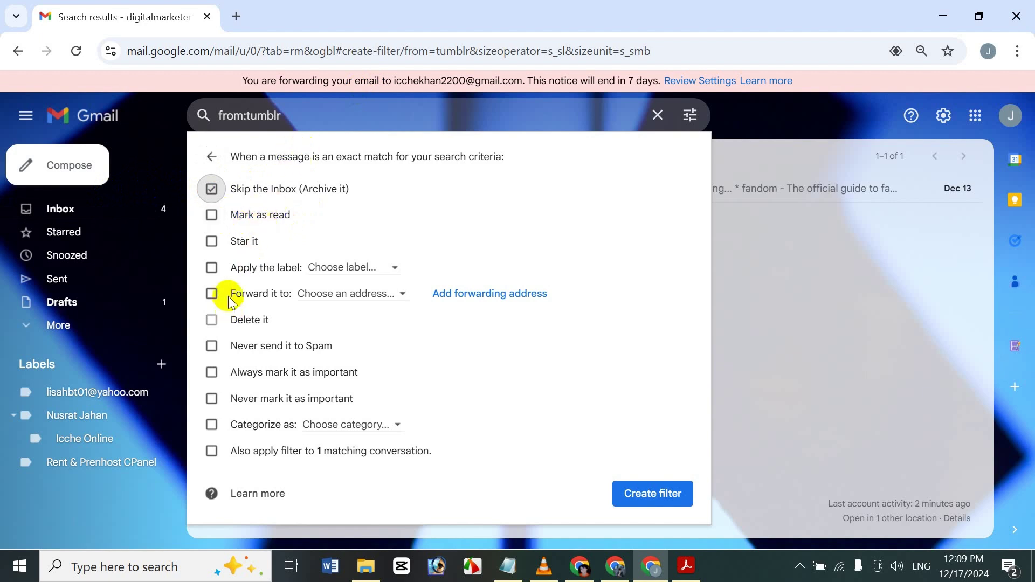
pyautogui.click(214, 268)
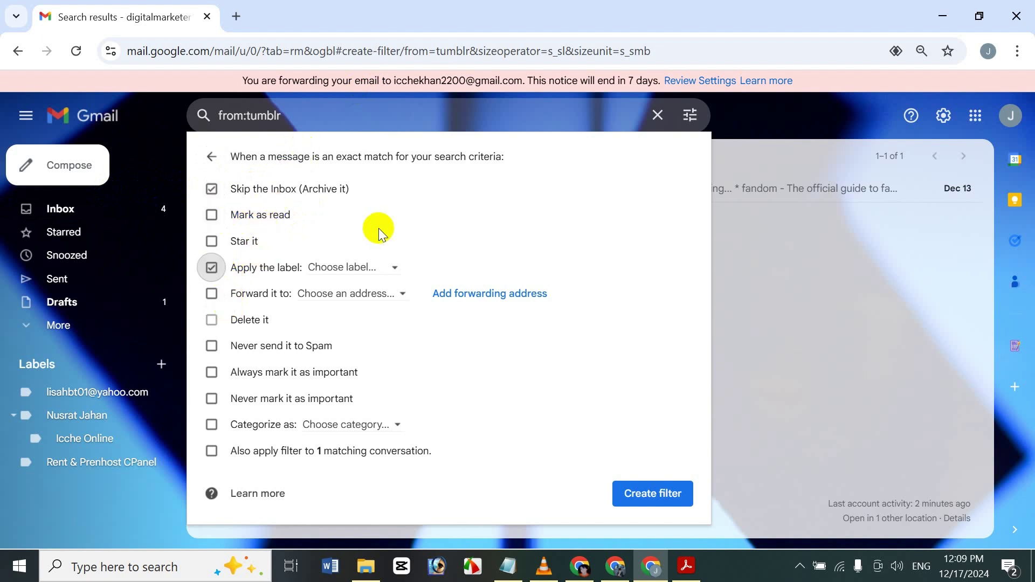
pyautogui.click(333, 275)
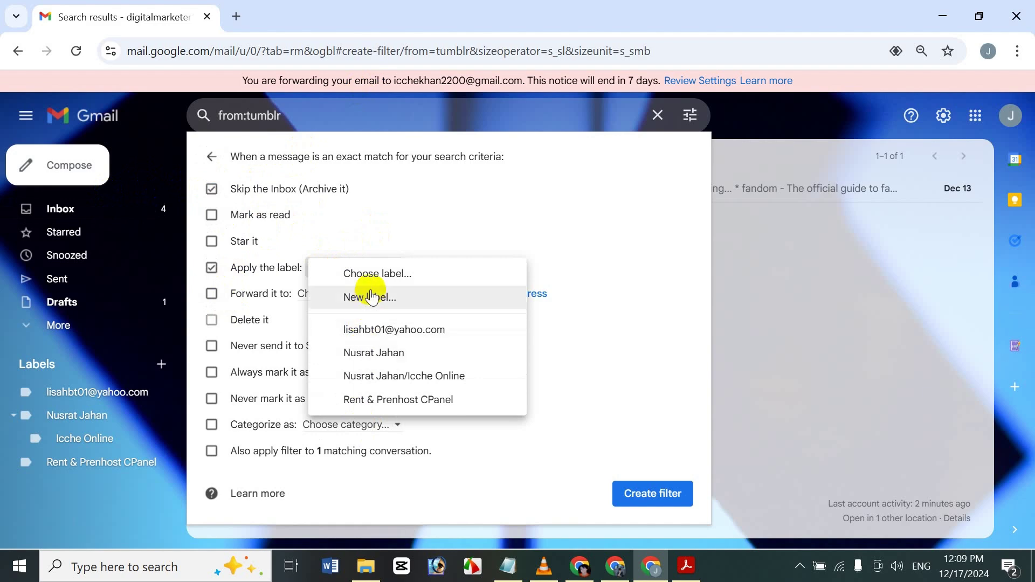
pyautogui.press('Escape')
pyautogui.click(382, 268)
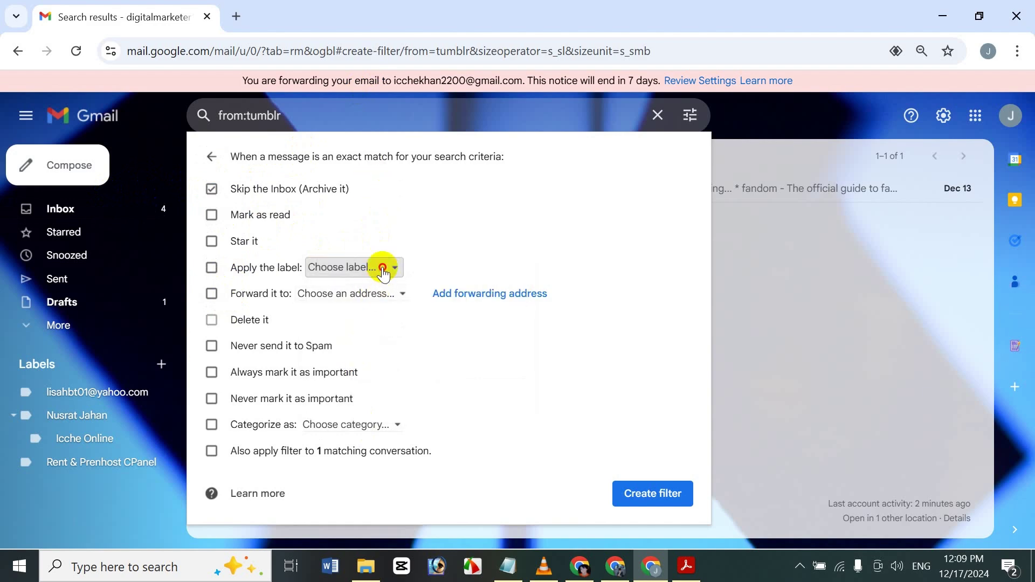
pyautogui.click(365, 267)
pyautogui.write('nfh')
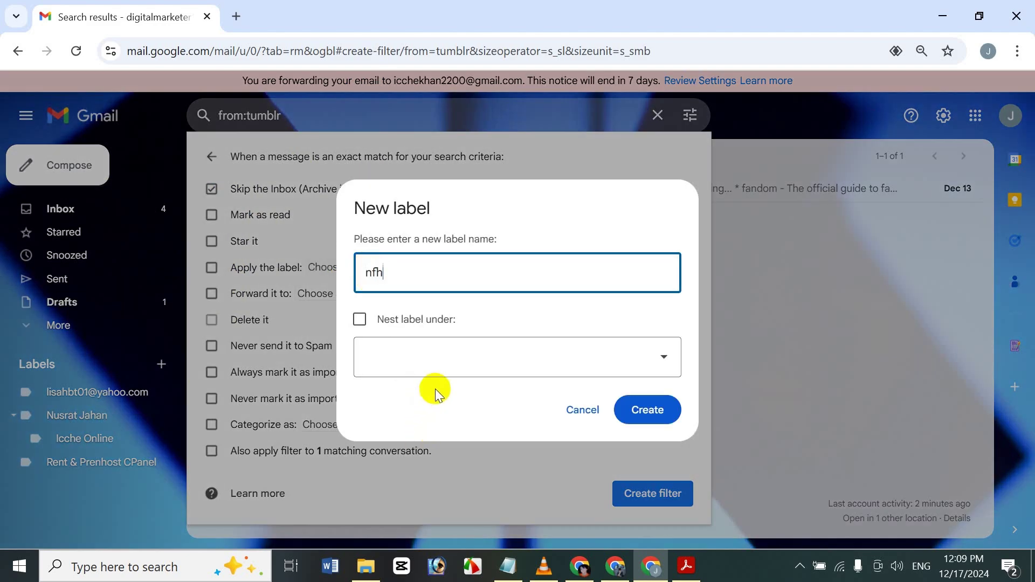
pyautogui.write('fgfgh')
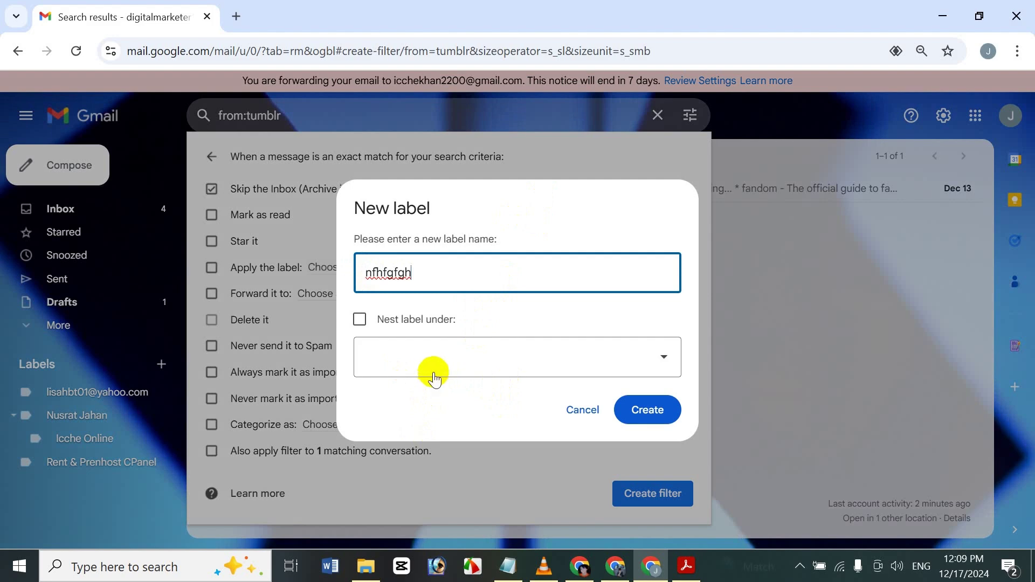
pyautogui.click(655, 422)
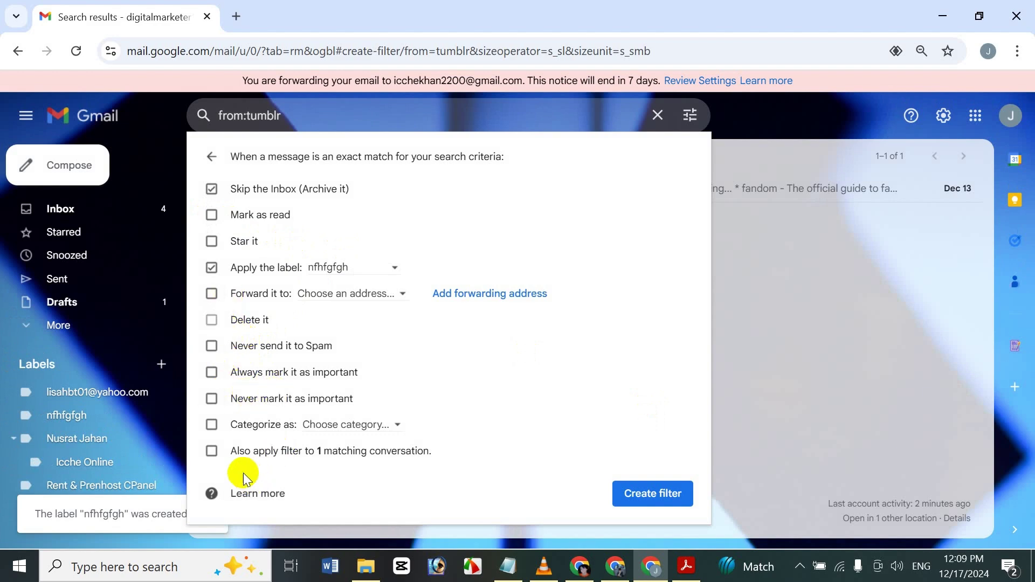
pyautogui.click(222, 451)
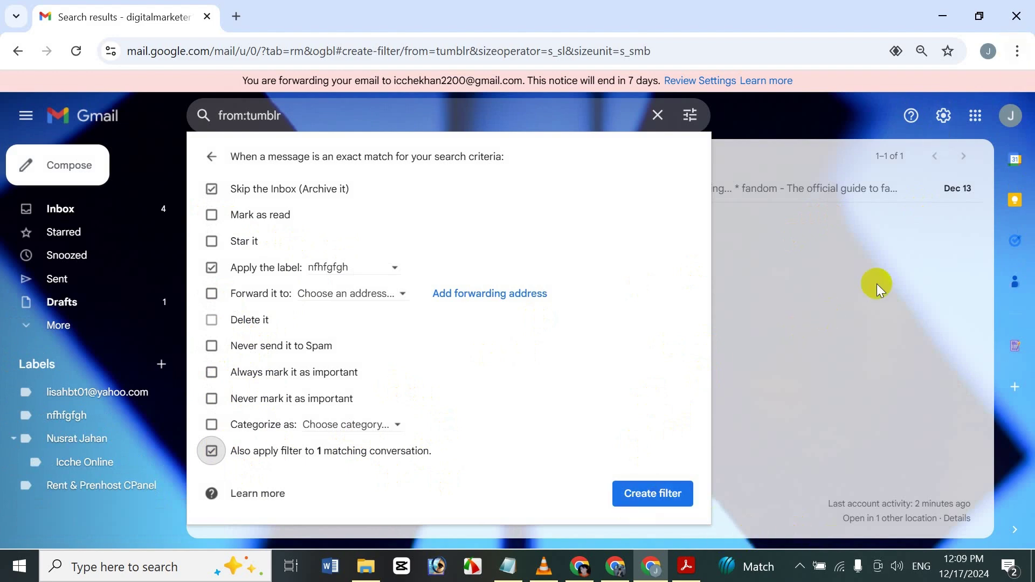
pyautogui.doubleClick(850, 368)
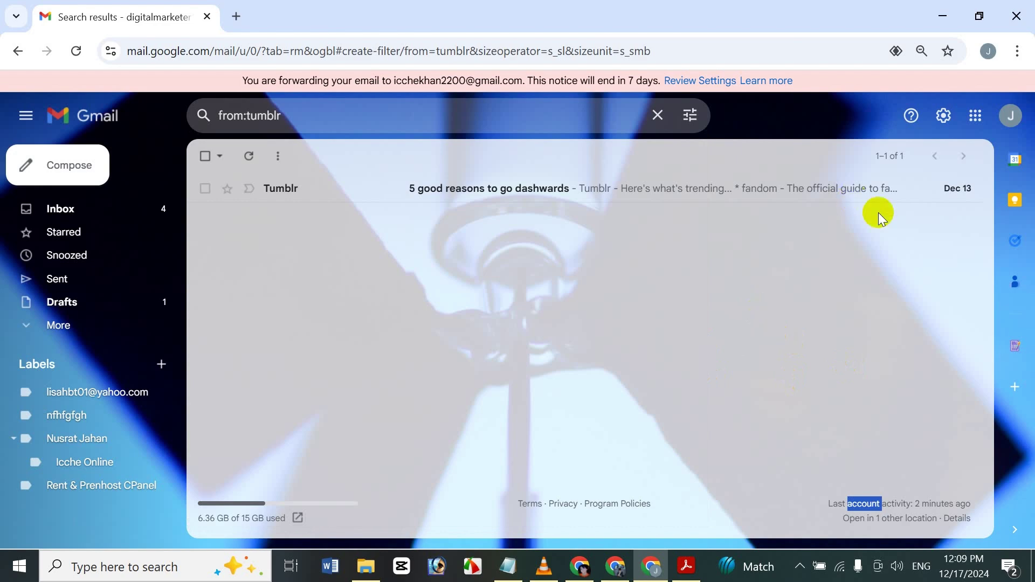
# Step: Recheck the Filters and Forwarding settings tabs, then switch to the tutorial's title PDF in Acrobat
pyautogui.click(943, 115)
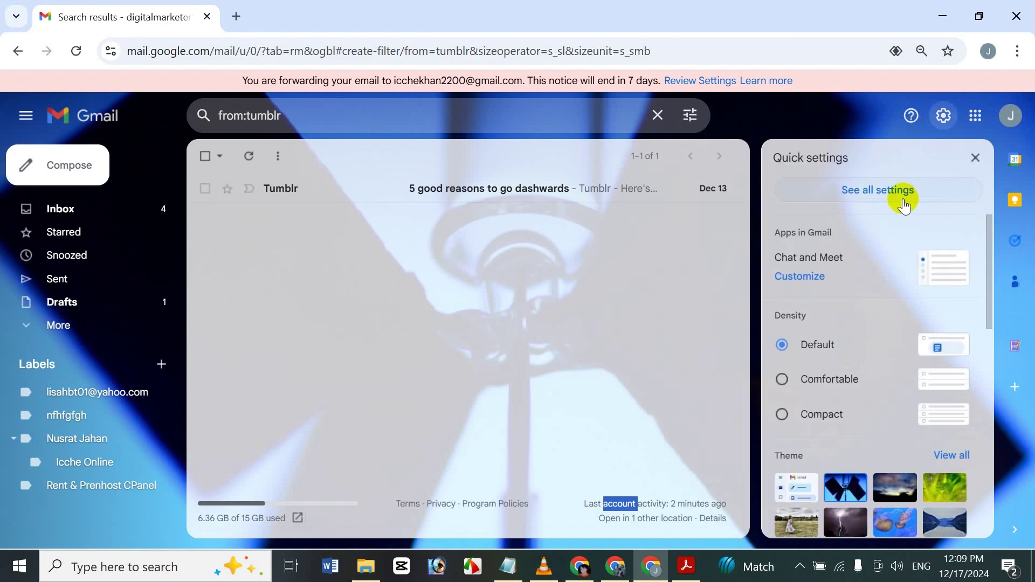
pyautogui.click(904, 205)
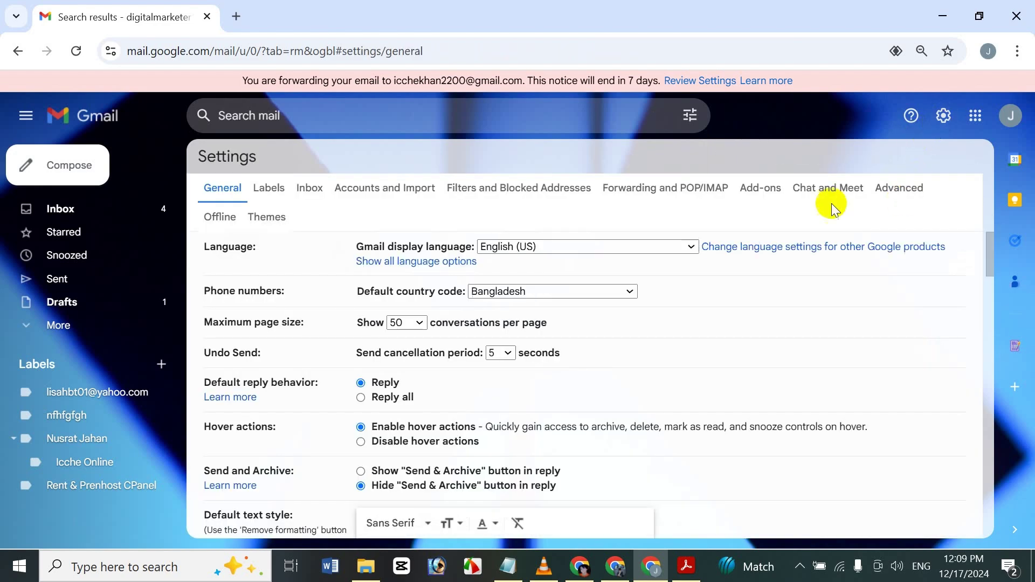
pyautogui.click(569, 188)
pyautogui.doubleClick(644, 194)
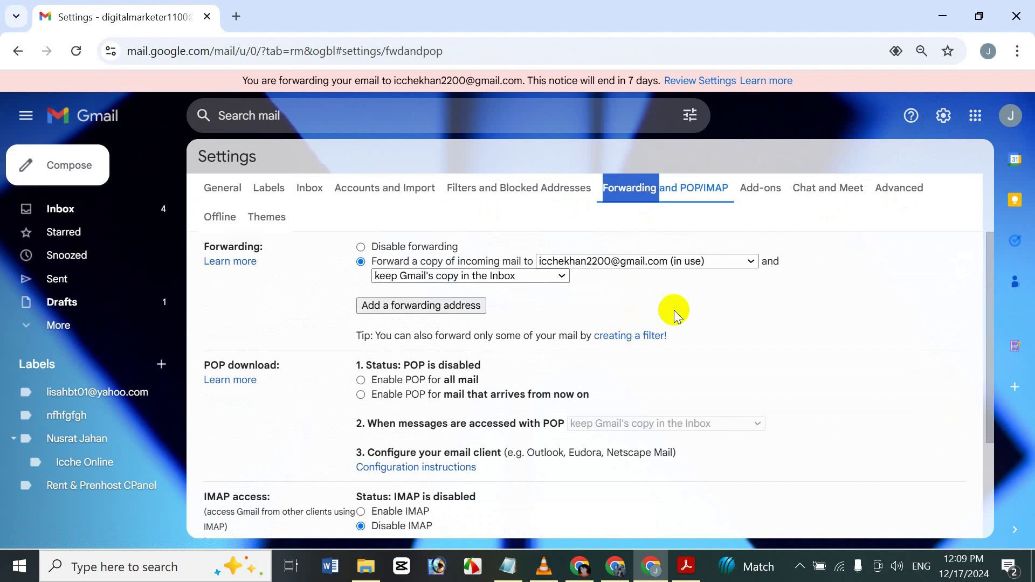
pyautogui.click(701, 322)
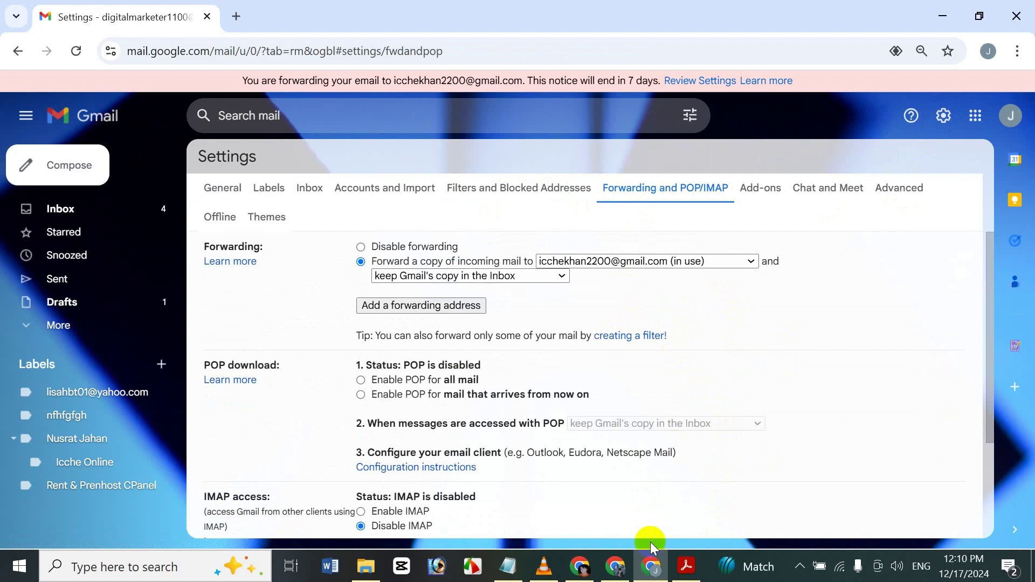
pyautogui.click(686, 566)
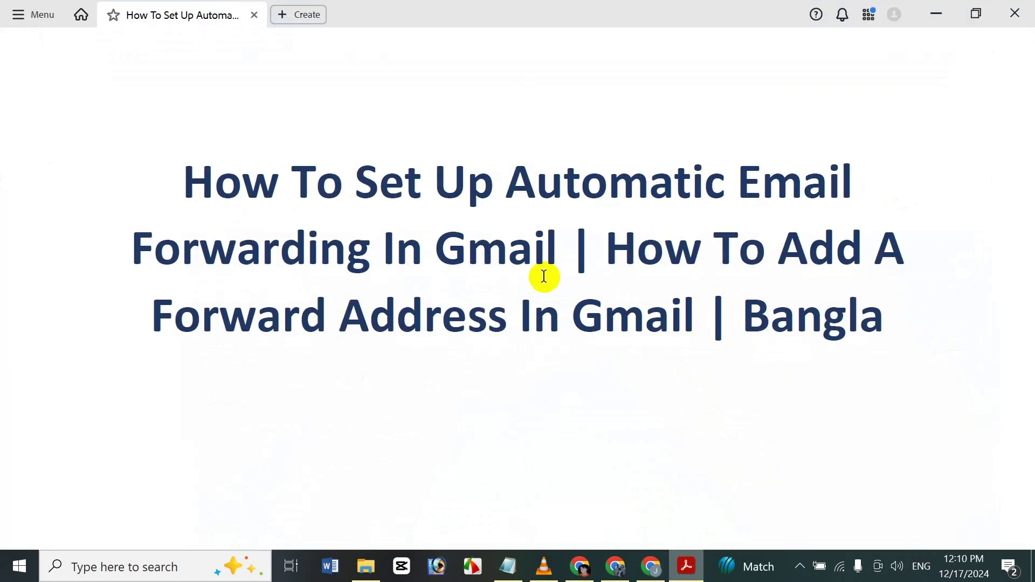